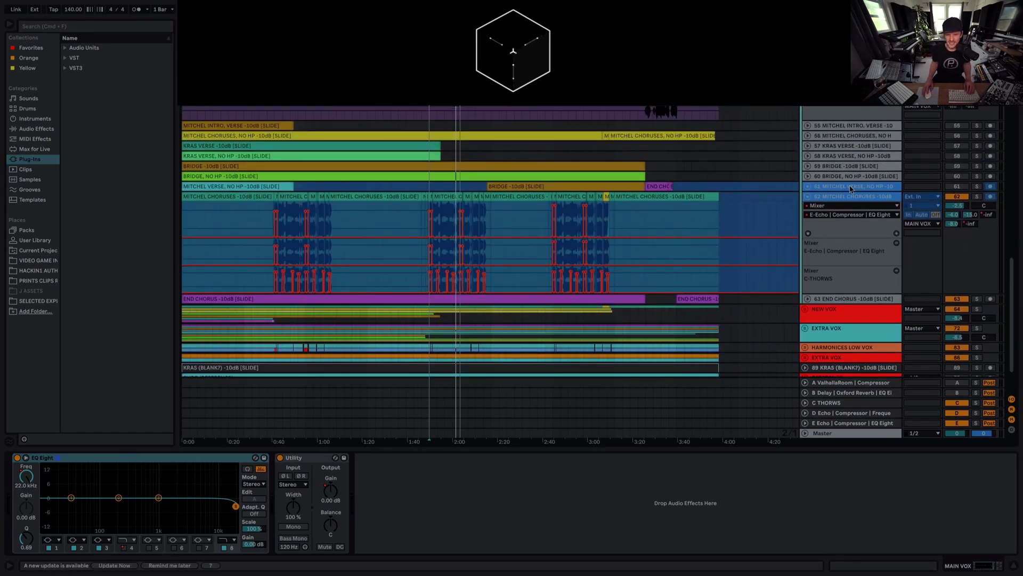
Compare the edited intro verse vocal on track 64 with the take on track 65, focusing on the edits around 0:05
{"action": "scroll", "coordinate": [373, 176], "scroll_direction": "up", "scroll_amount": 3}
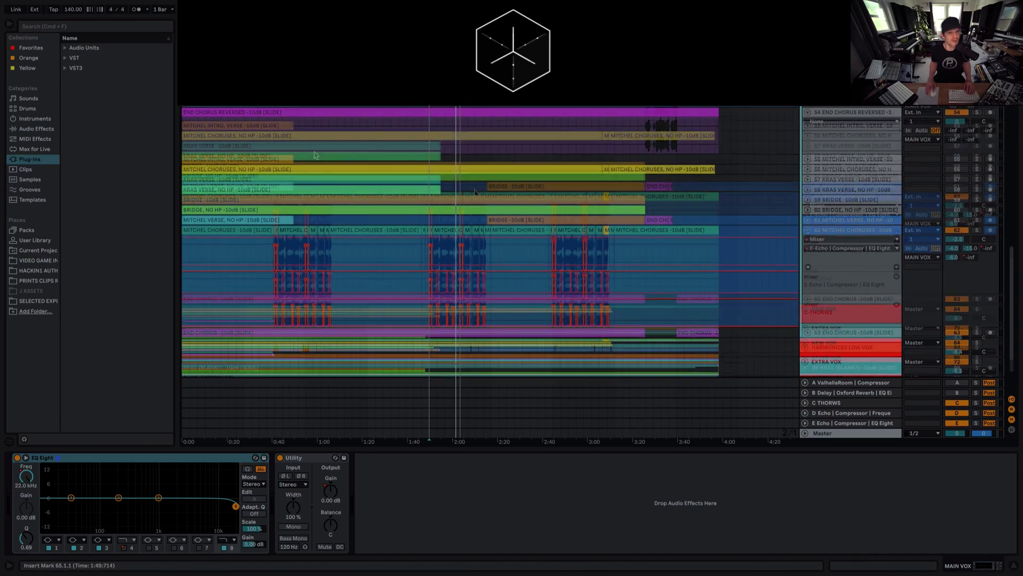
{"action": "scroll", "coordinate": [314, 155], "scroll_direction": "up", "scroll_amount": 1}
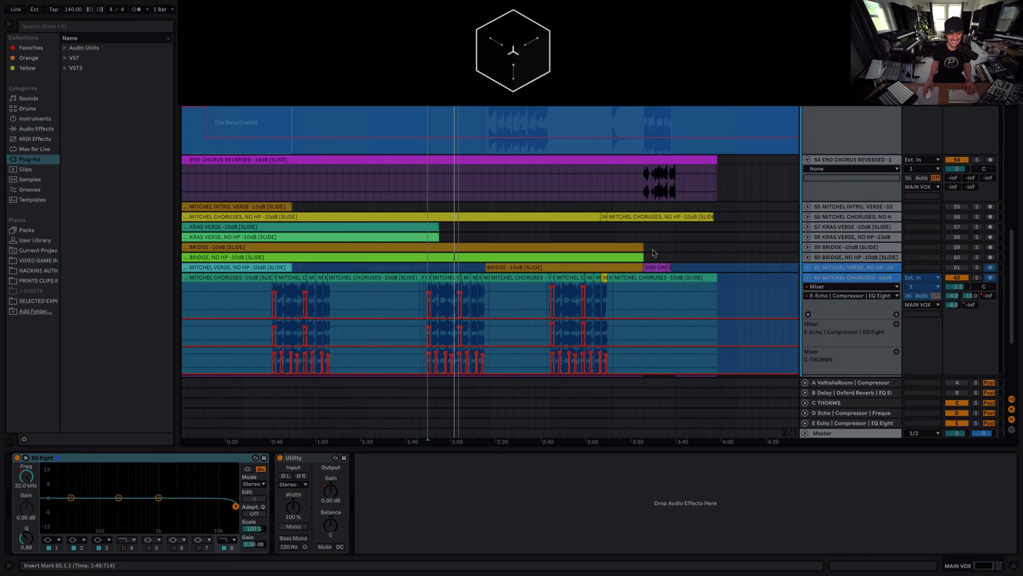
{"action": "scroll", "coordinate": [563, 235], "scroll_direction": "up", "scroll_amount": 3}
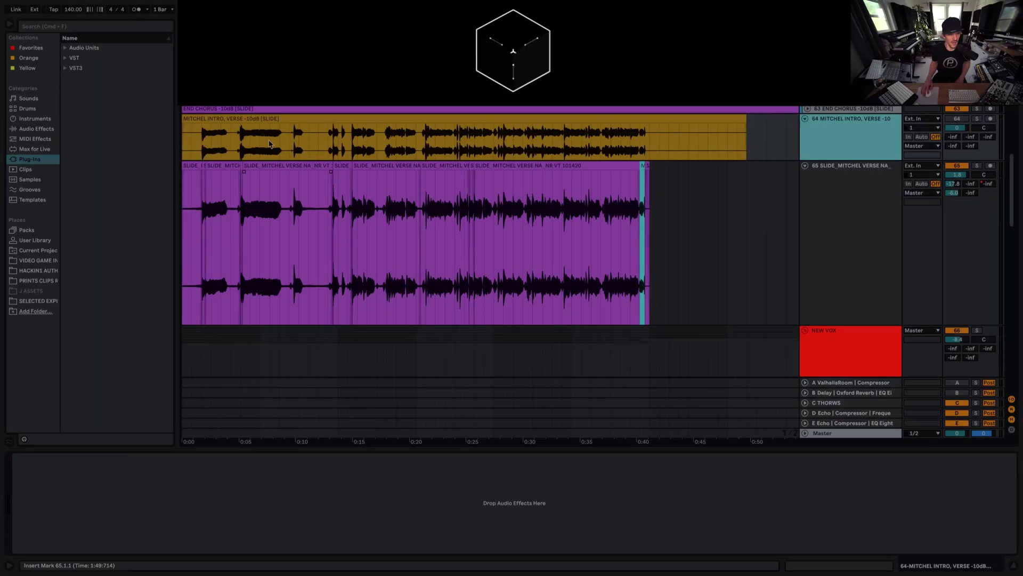
{"action": "key", "text": "ctrl+z"}
{"action": "left_click_drag", "start_coordinate": [213, 121], "coordinate": [311, 200]}
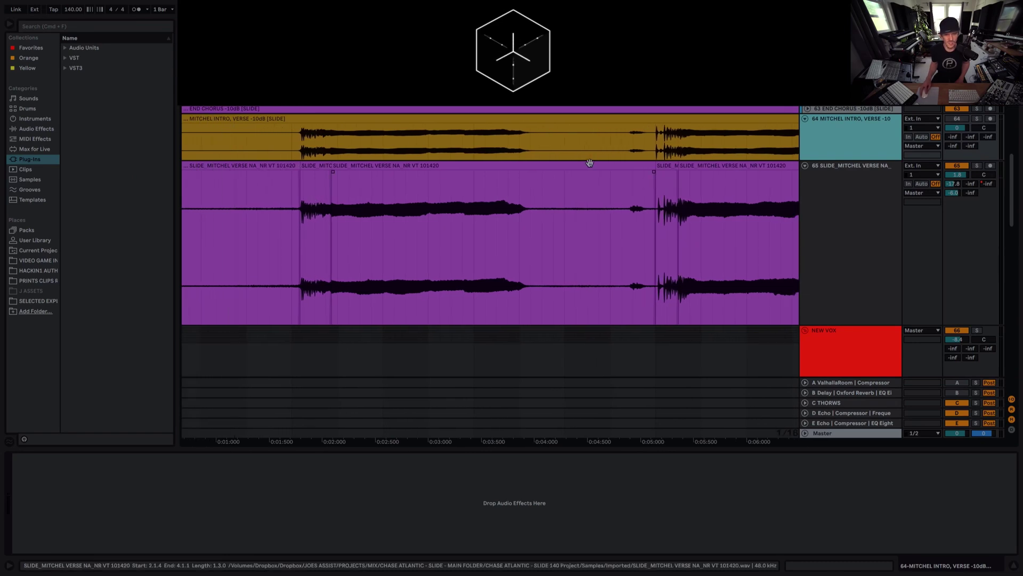
{"action": "left_click_drag", "start_coordinate": [657, 35], "coordinate": [423, 77]}
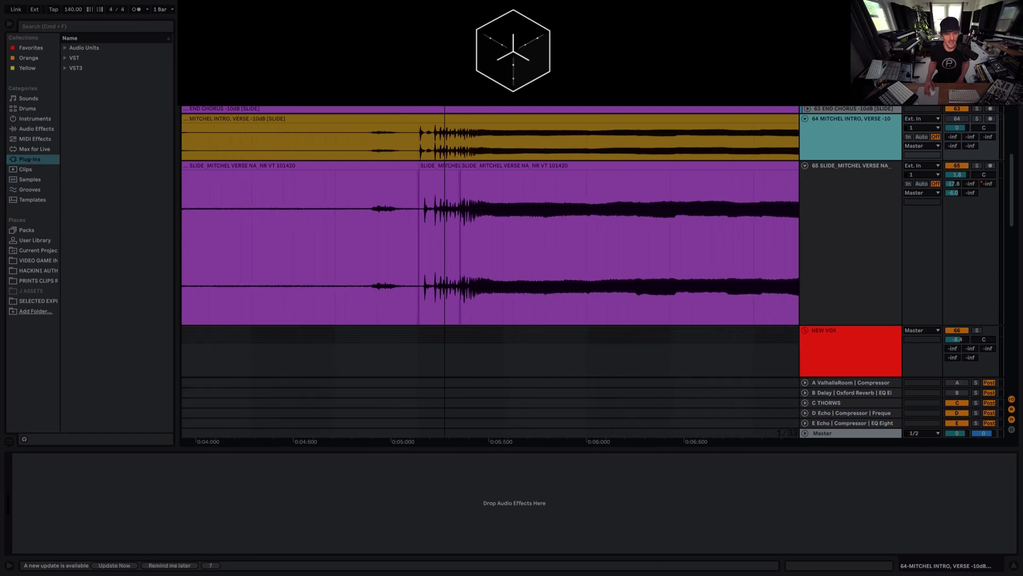
{"action": "left_click", "coordinate": [489, 119]}
{"action": "scroll", "coordinate": [489, 119], "scroll_direction": "right", "scroll_amount": 5}
{"action": "scroll", "coordinate": [489, 119], "scroll_direction": "up", "scroll_amount": 1}
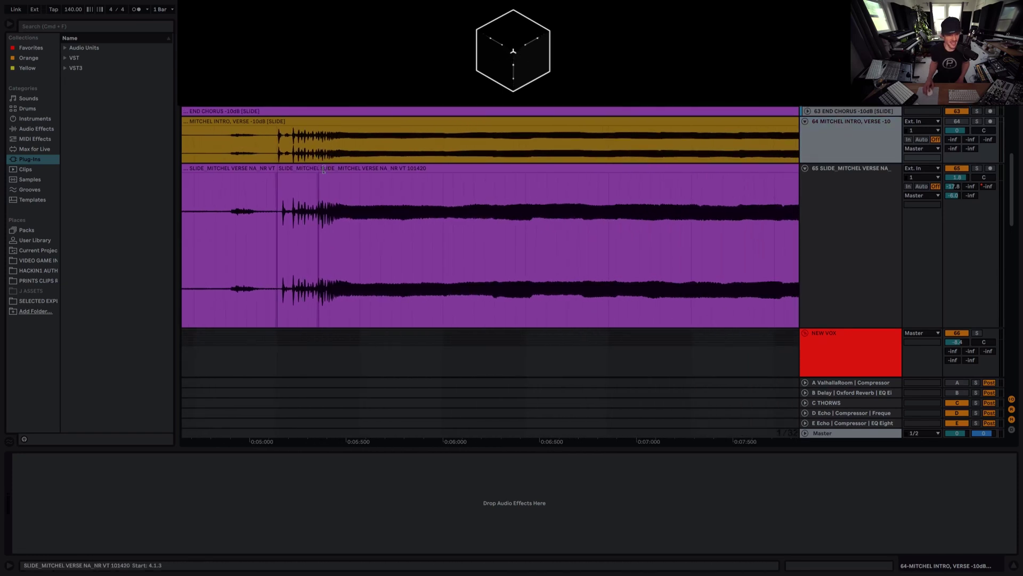
{"action": "left_click_drag", "start_coordinate": [320, 166], "coordinate": [402, 202]}
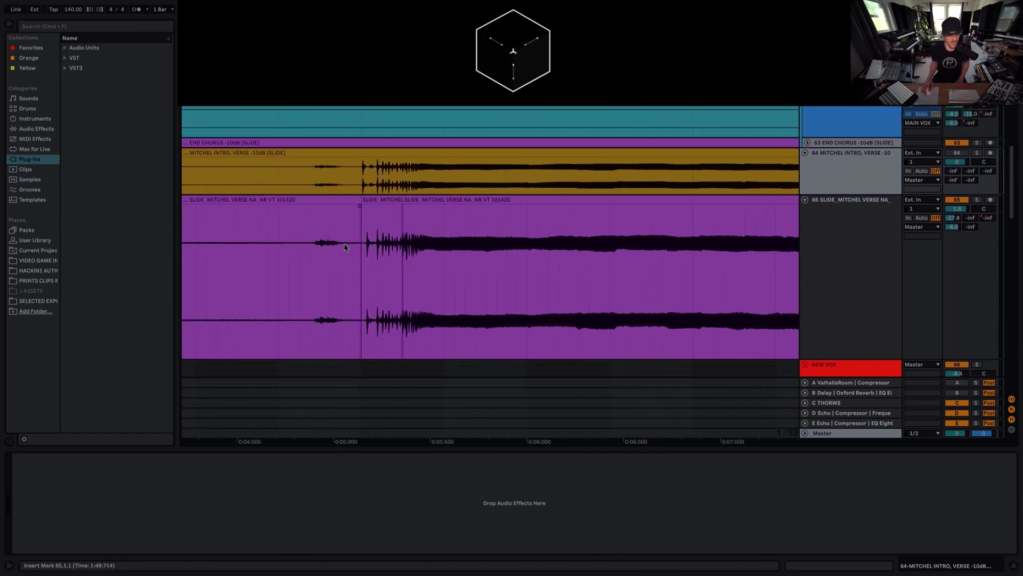
{"action": "key", "text": "minus"}
{"action": "key", "text": "minus"}
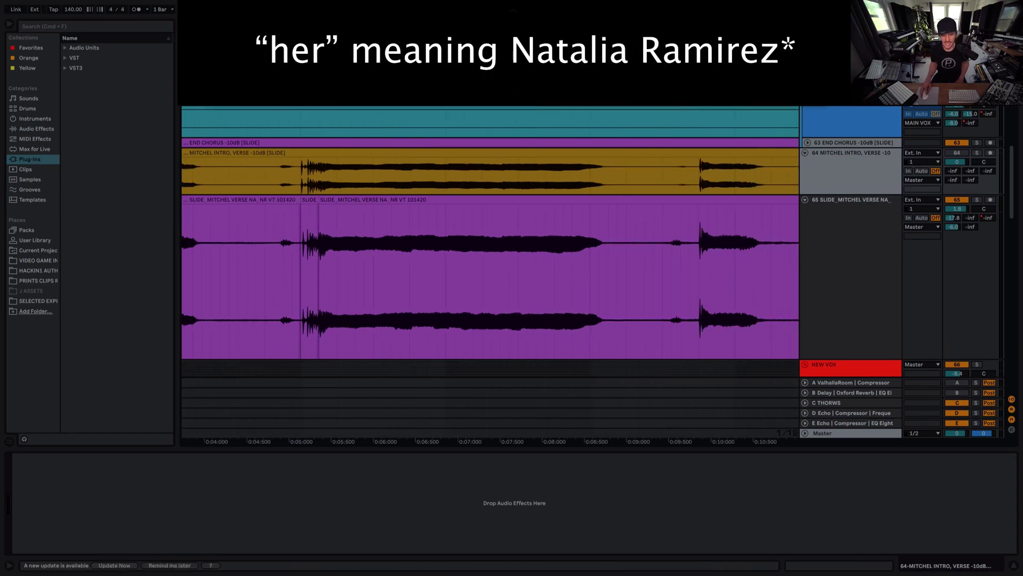
Increase the height of track 64's lane to show its waveform at a size comparable to track 65's near 0:09
{"action": "key", "text": "plus"}
{"action": "key", "text": "plus"}
{"action": "key", "text": "plus"}
{"action": "left_click_drag", "start_coordinate": [822, 199], "coordinate": [820, 261]}
{"action": "scroll", "coordinate": [818, 260], "scroll_direction": "down", "scroll_amount": 2}
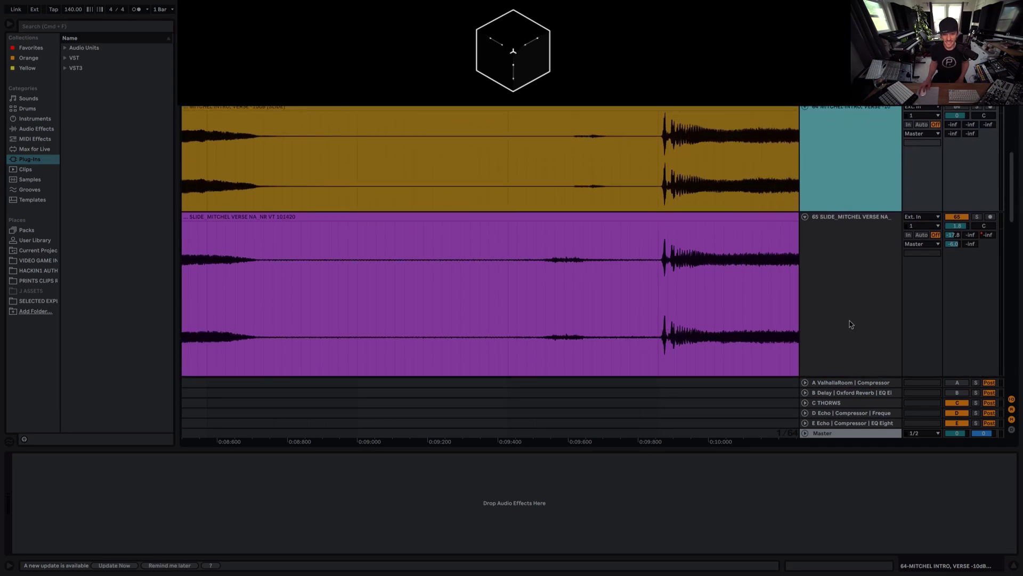
Highlight the vocal onset near 0:09.86 on track 64, about 27 ms long, and the matching 40 ms on track 65
{"action": "left_click", "coordinate": [537, 248]}
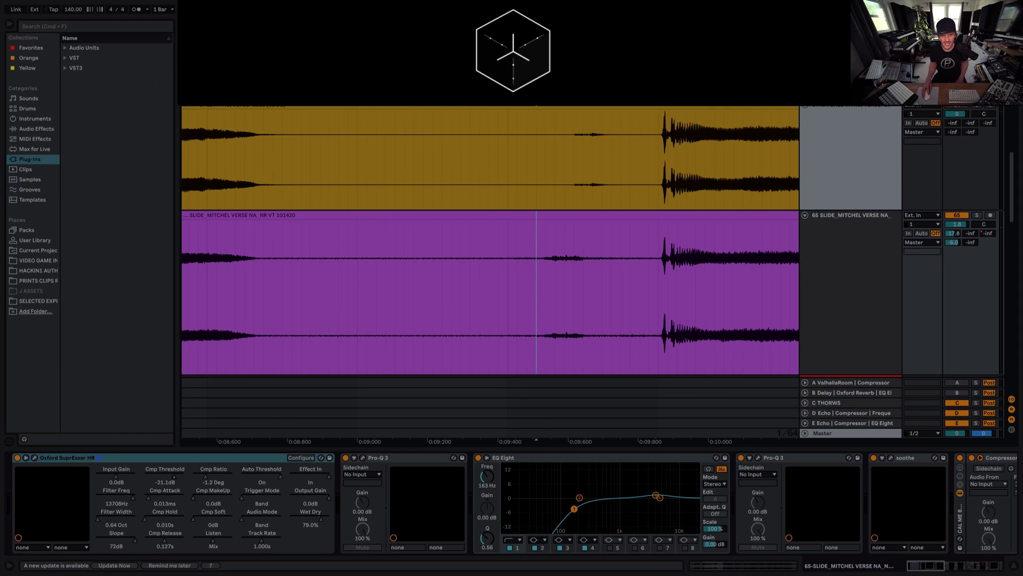
{"action": "scroll", "coordinate": [466, 158], "scroll_direction": "up", "scroll_amount": 8}
{"action": "scroll", "coordinate": [466, 158], "scroll_direction": "up", "scroll_amount": 1}
{"action": "left_click_drag", "start_coordinate": [472, 158], "coordinate": [500, 153]}
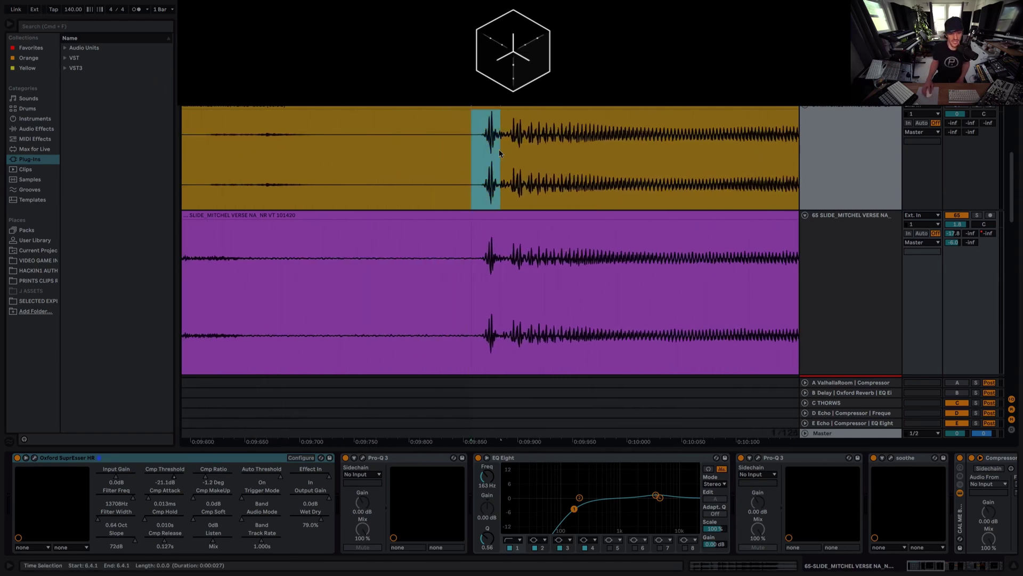
{"action": "left_click_drag", "start_coordinate": [471, 260], "coordinate": [513, 248]}
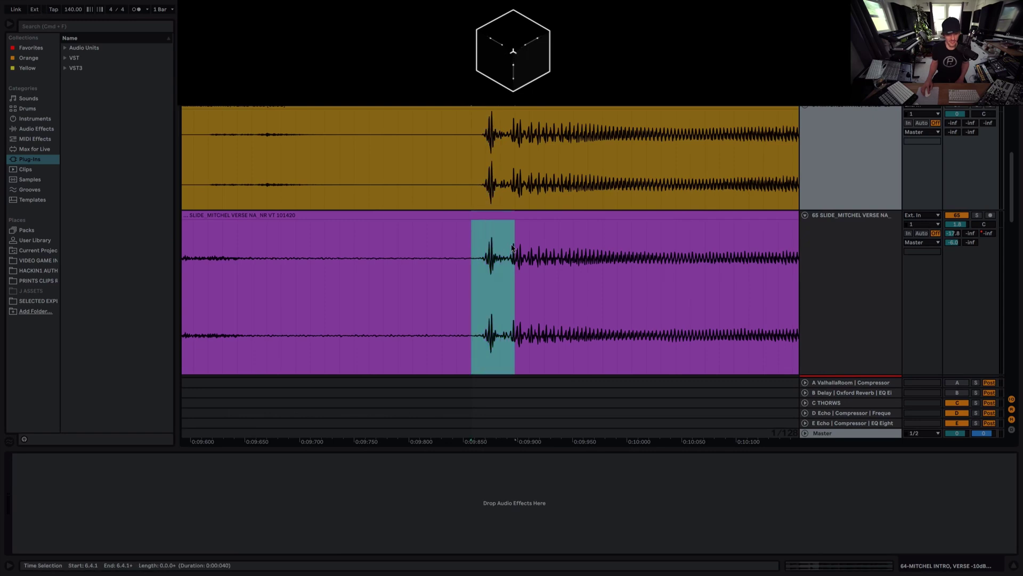
Split the onset transient near 0:09.87 on track 64 into its own clip and set its gain to 6.06 dB
{"action": "mouse_move", "coordinate": [471, 137]}
{"action": "left_mouse_down"}
{"action": "mouse_move", "coordinate": [510, 134]}
{"action": "mouse_move", "coordinate": [452, 137]}
{"action": "mouse_move", "coordinate": [462, 137]}
{"action": "left_mouse_up"}
{"action": "scroll", "coordinate": [506, 153], "scroll_direction": "up", "scroll_amount": 2}
{"action": "key", "text": "super+e"}
{"action": "scroll", "coordinate": [494, 161], "scroll_direction": "up", "scroll_amount": 3}
{"action": "double_click", "coordinate": [494, 161]}
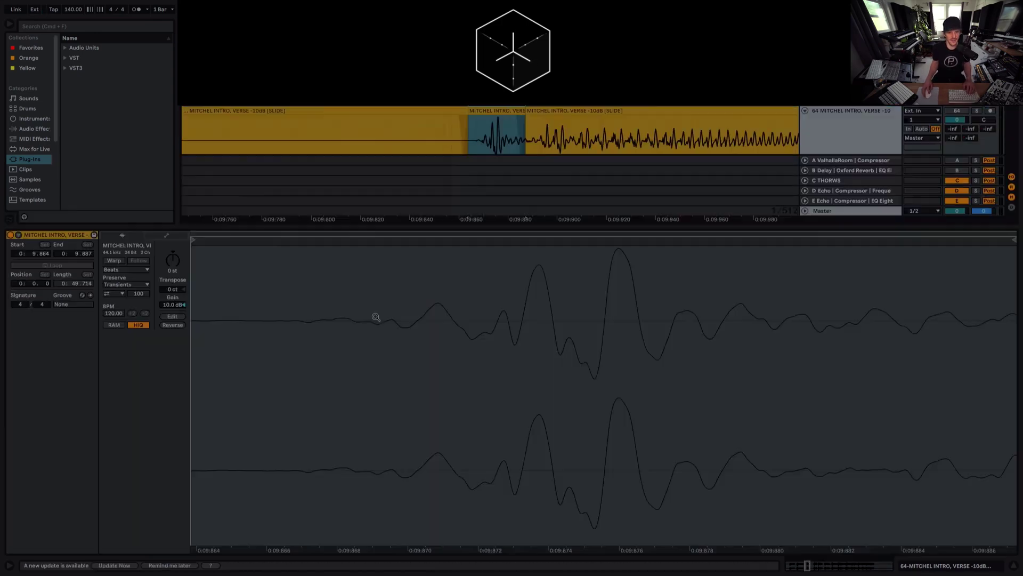
{"action": "left_click_drag", "start_coordinate": [178, 307], "coordinate": [176, 336]}
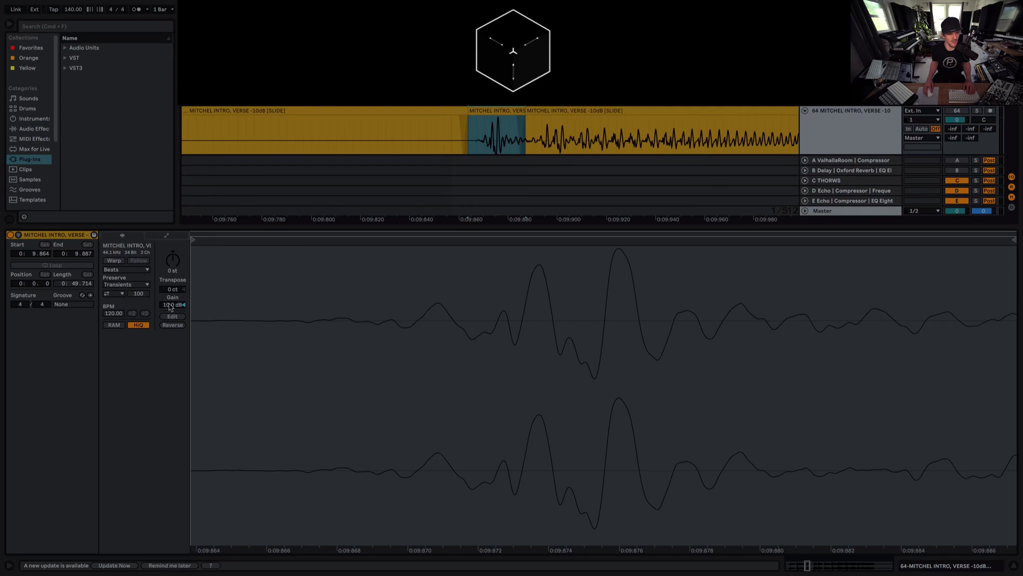
{"action": "left_click_drag", "start_coordinate": [549, 228], "coordinate": [547, 431]}
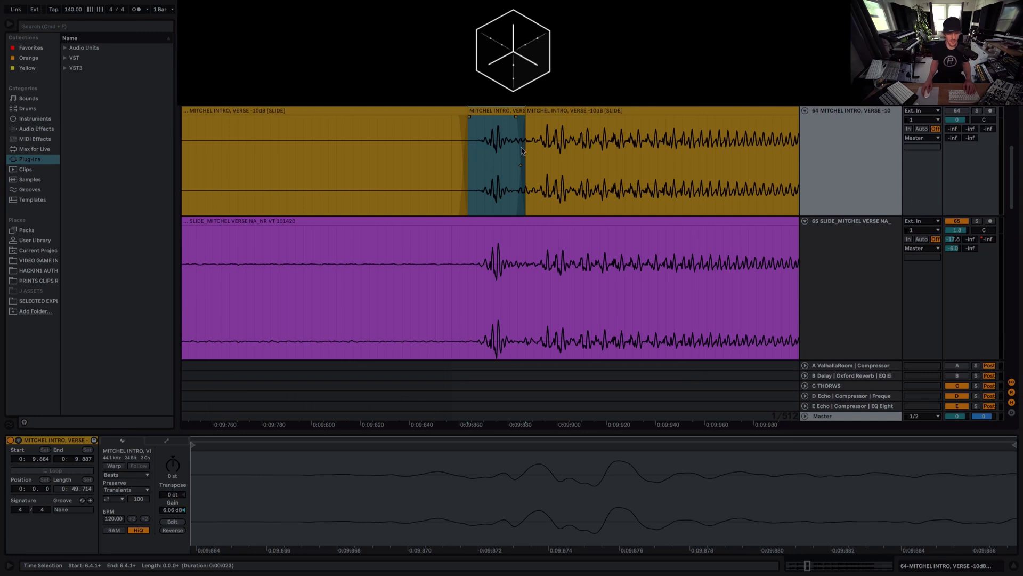
Audition the breath near 0:13 on track 64 in solo, and switch the solo to track 65 for comparison
{"action": "scroll", "coordinate": [521, 152], "scroll_direction": "right", "scroll_amount": 5}
{"action": "scroll", "coordinate": [521, 152], "scroll_direction": "right", "scroll_amount": 15}
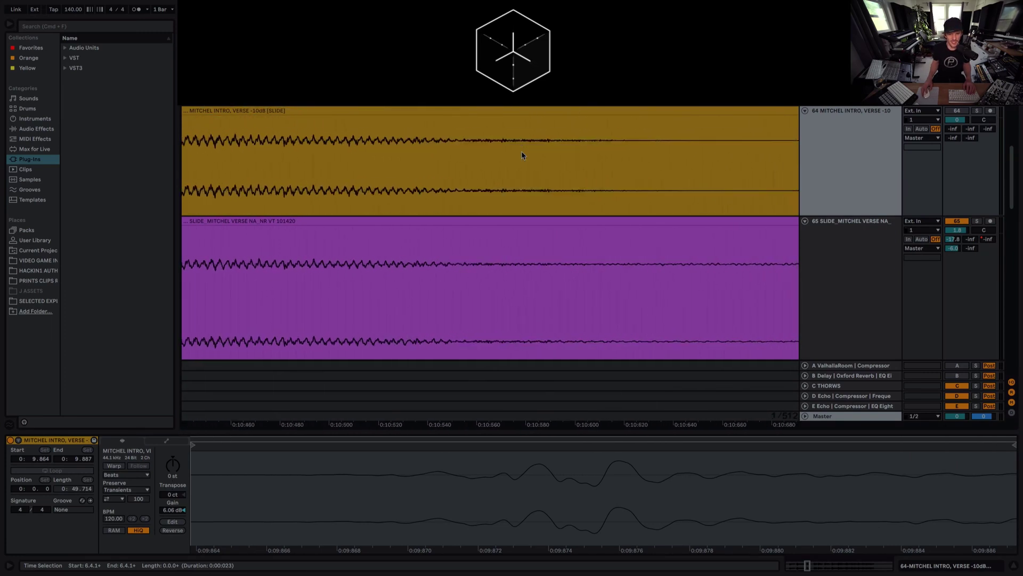
{"action": "scroll", "coordinate": [521, 151], "scroll_direction": "right", "scroll_amount": 5}
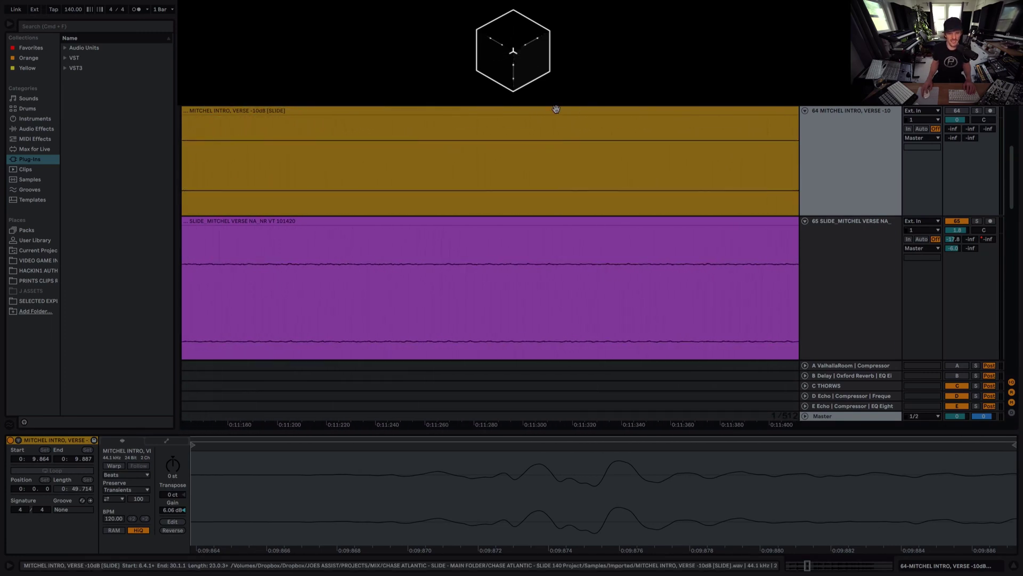
{"action": "scroll", "coordinate": [521, 151], "scroll_direction": "down", "scroll_amount": 3}
{"action": "scroll", "coordinate": [430, 123], "scroll_direction": "down", "scroll_amount": 2}
{"action": "scroll", "coordinate": [430, 123], "scroll_direction": "right", "scroll_amount": 10}
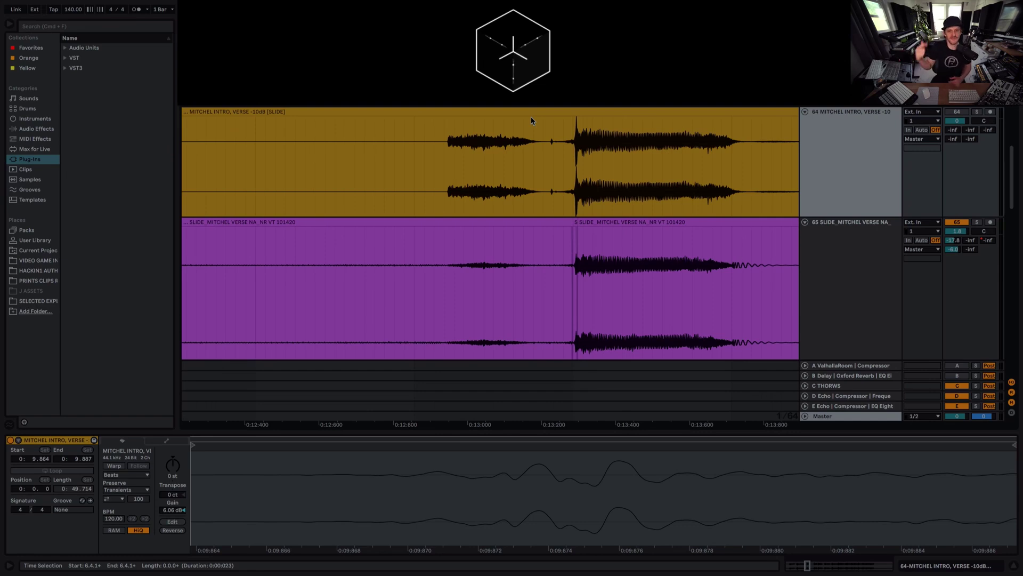
{"action": "left_click_drag", "start_coordinate": [444, 140], "coordinate": [542, 141]}
{"action": "left_click", "coordinate": [977, 112]}
{"action": "key", "text": "space"}
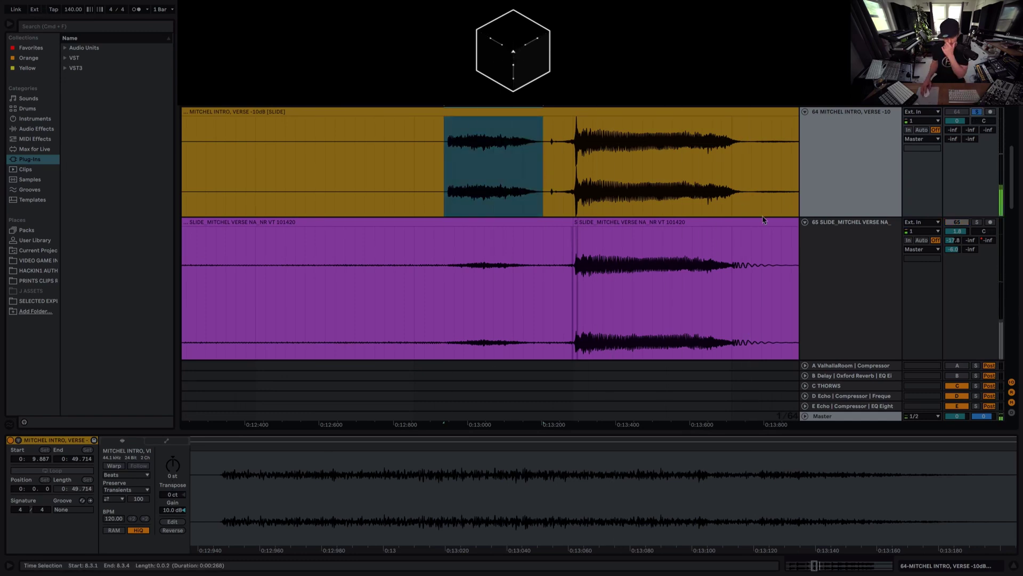
{"action": "left_click", "coordinate": [976, 222]}
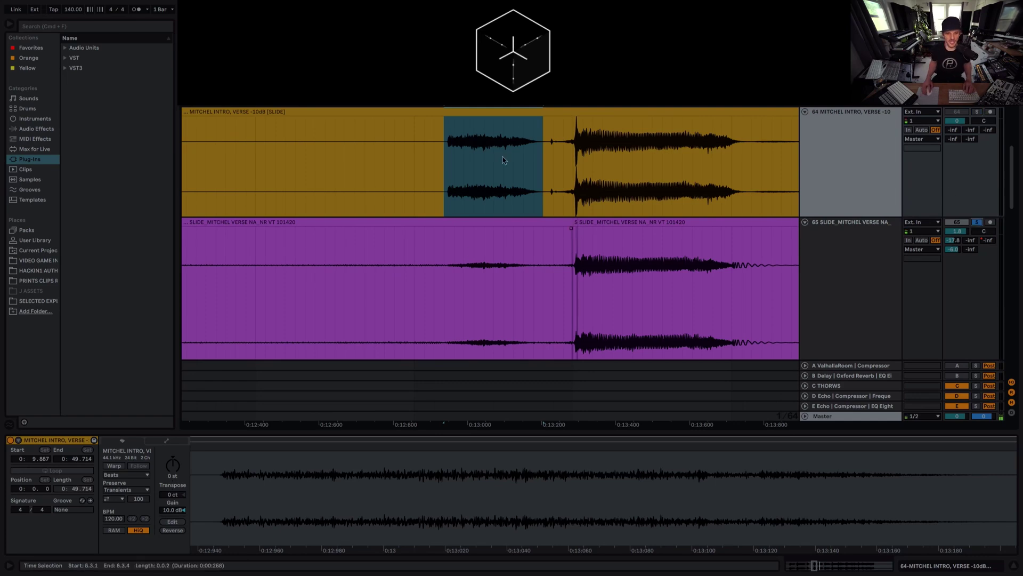
Play the phrase from about 0:12.8 to 0:17 with track 65 soloed and with track 64 soloed to compare them
{"action": "scroll", "coordinate": [395, 232], "scroll_direction": "down", "scroll_amount": 5}
{"action": "left_click_drag", "start_coordinate": [373, 244], "coordinate": [672, 225]}
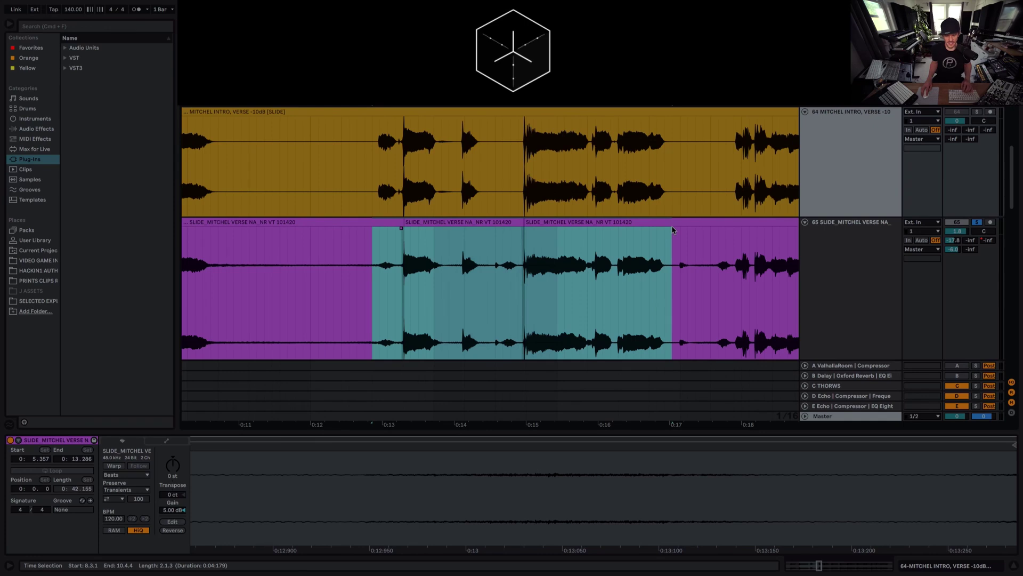
{"action": "left_click", "coordinate": [853, 256]}
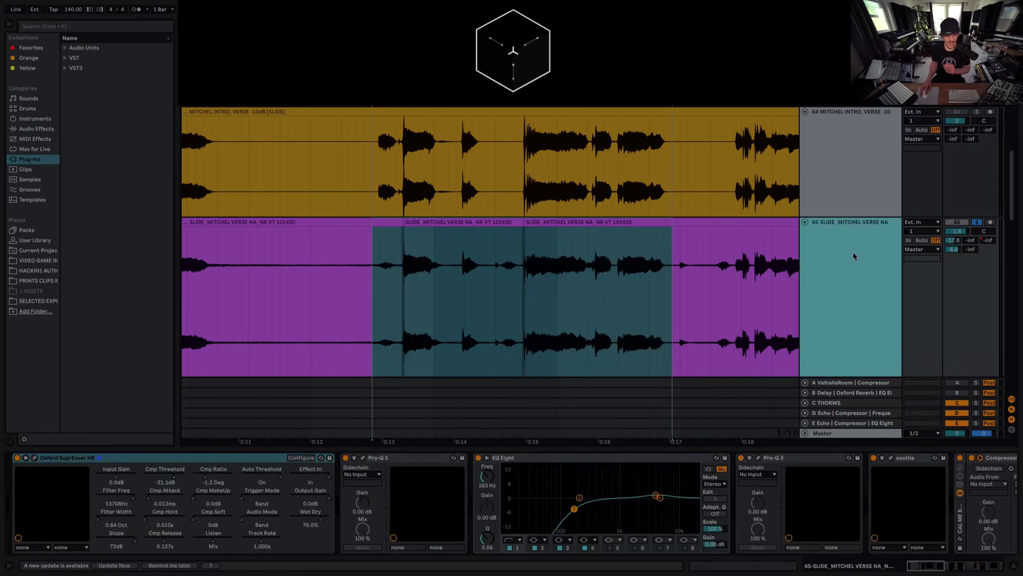
{"action": "left_click", "coordinate": [374, 244]}
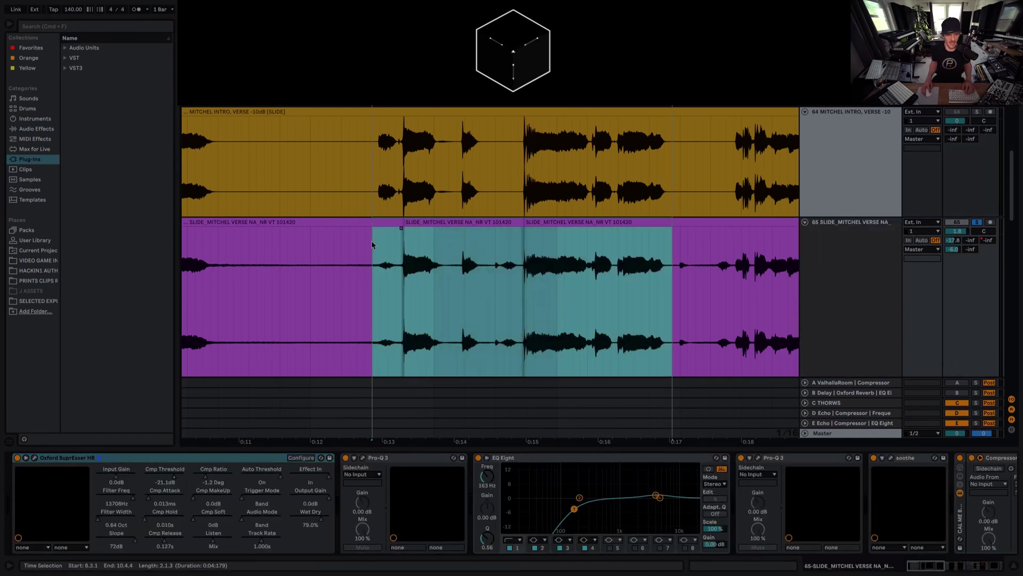
{"action": "key", "text": "space"}
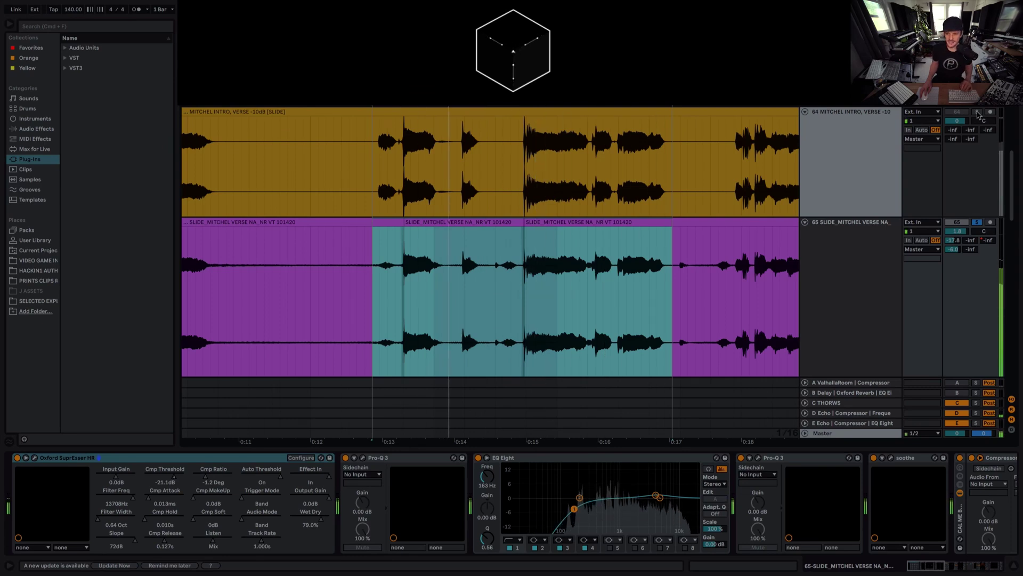
{"action": "left_click", "coordinate": [978, 113]}
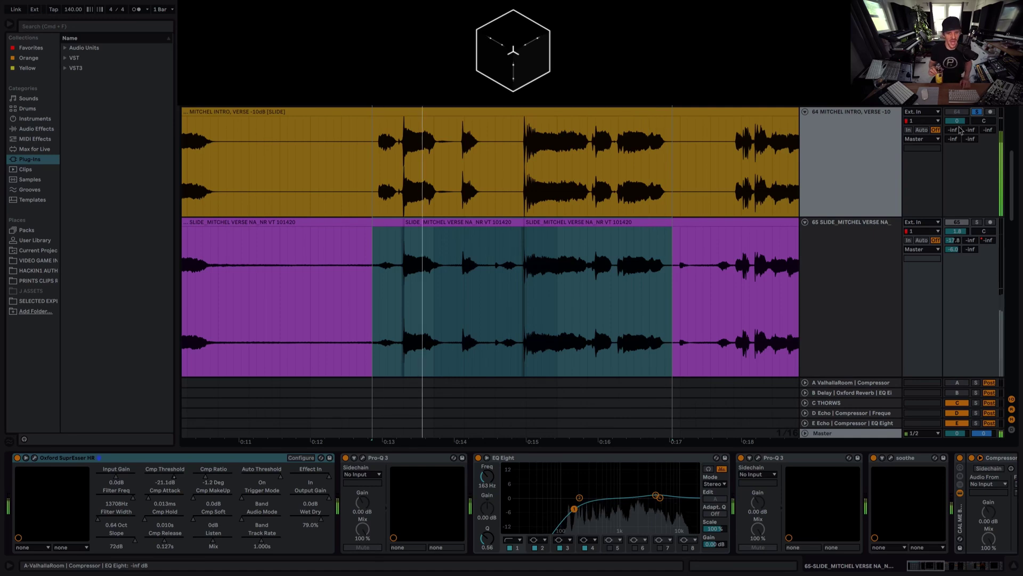
{"action": "key", "text": "space"}
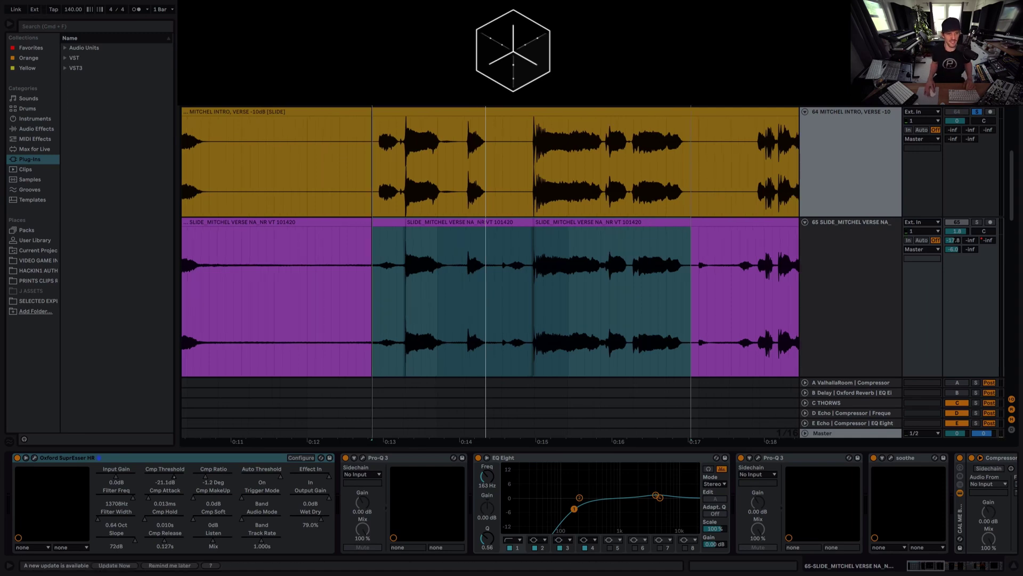
Highlight the small click near 0:13.22 on track 64 and the matching section on track 65, about 40 ms long
{"action": "key", "text": "plus"}
{"action": "key", "text": "plus"}
{"action": "key", "text": "plus"}
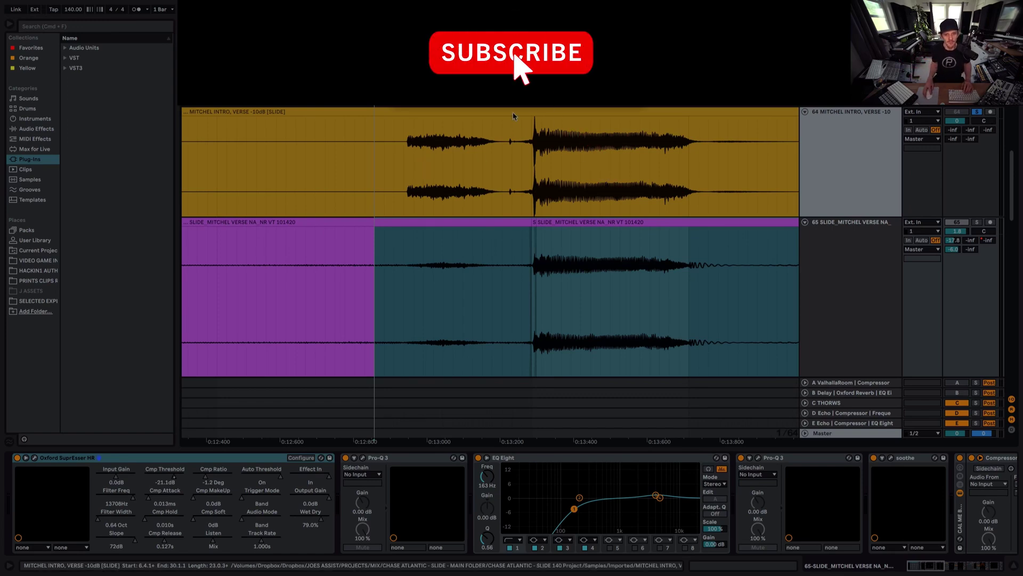
{"action": "scroll", "coordinate": [509, 157], "scroll_direction": "up", "scroll_amount": 5}
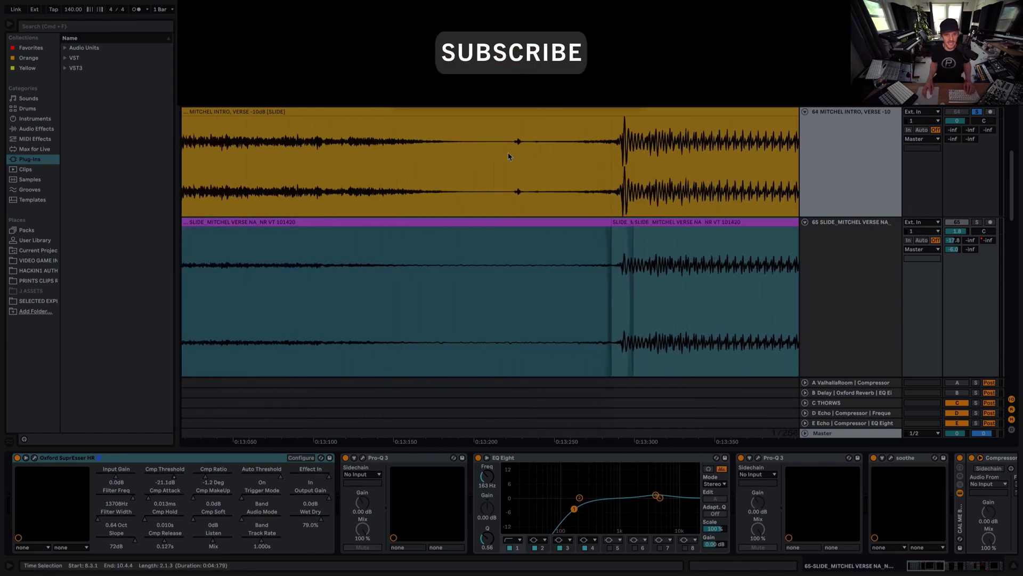
{"action": "left_click_drag", "start_coordinate": [512, 156], "coordinate": [524, 153]}
{"action": "left_click_drag", "start_coordinate": [502, 266], "coordinate": [563, 242]}
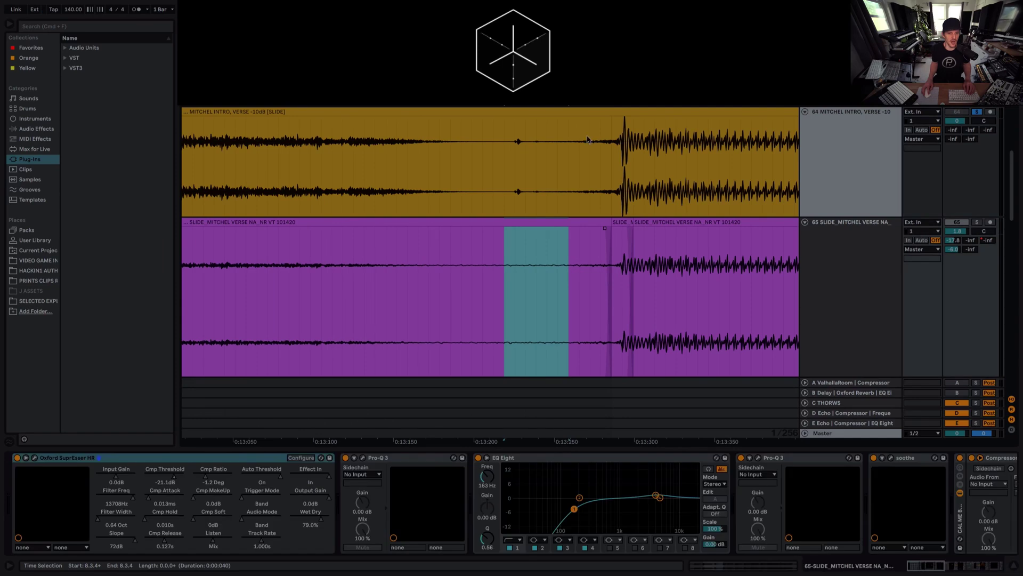
Highlight about 17 ms of the vocal onset near 0:13.29 on track 64
{"action": "scroll", "coordinate": [616, 202], "scroll_direction": "up", "scroll_amount": 3}
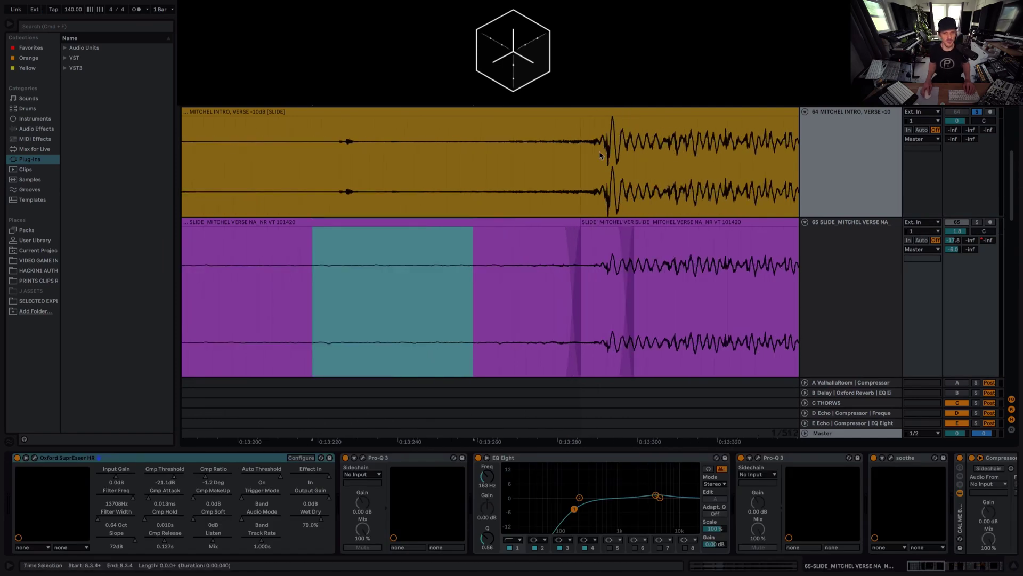
{"action": "left_click_drag", "start_coordinate": [596, 147], "coordinate": [661, 151]}
{"action": "scroll", "coordinate": [487, 136], "scroll_direction": "down", "scroll_amount": 3}
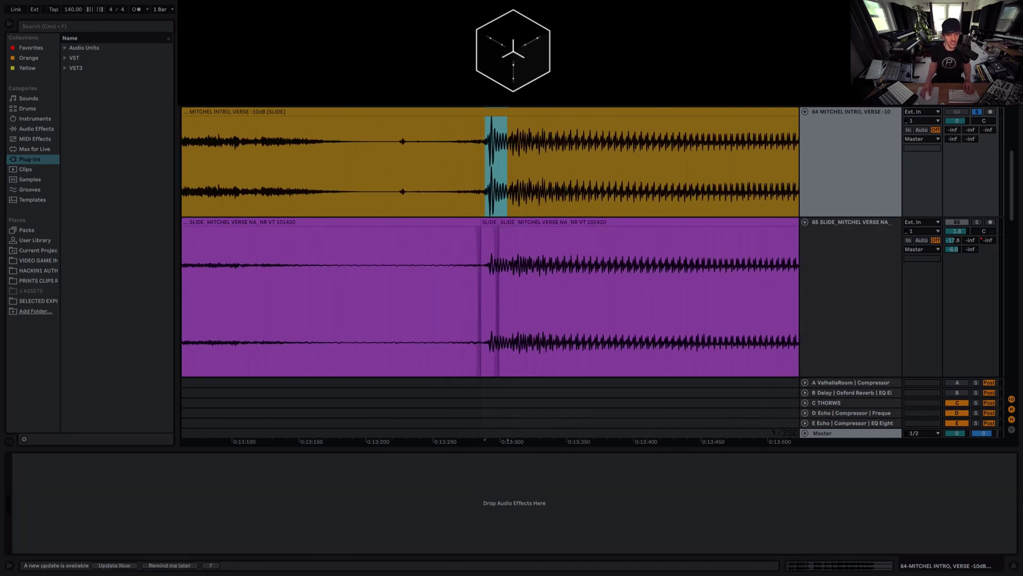
Examine the gaps and word onsets between about 0:13.6 and 0:15 on tracks 64 and 65
{"action": "key", "text": "minus"}
{"action": "key", "text": "minus"}
{"action": "key", "text": "minus"}
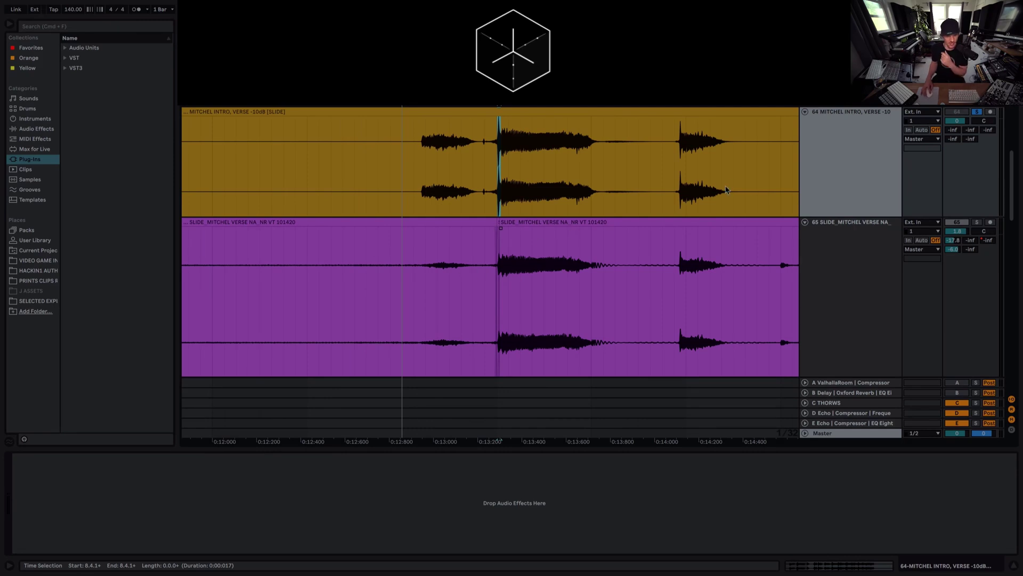
{"action": "scroll", "coordinate": [644, 210], "scroll_direction": "up", "scroll_amount": 5}
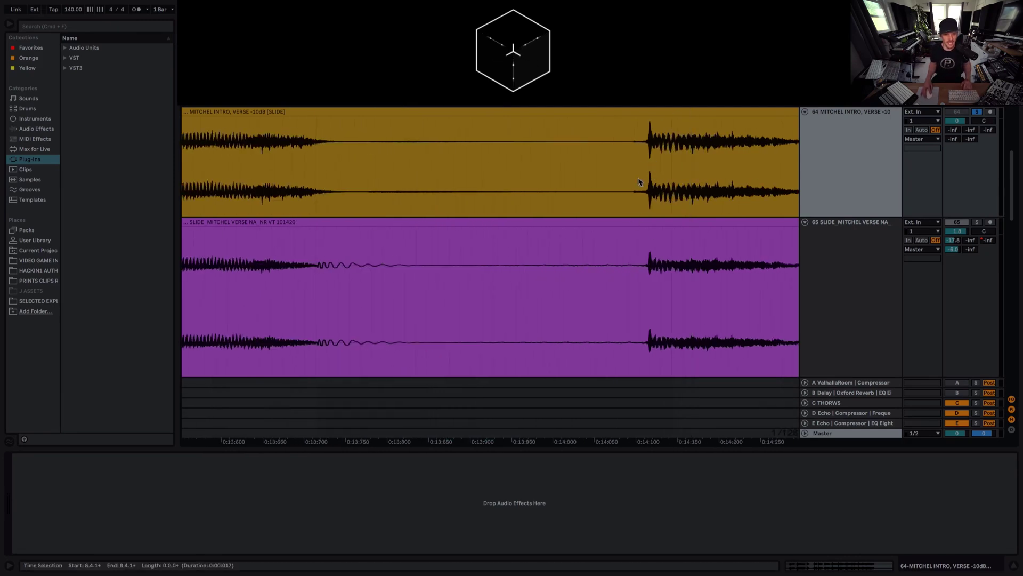
{"action": "scroll", "coordinate": [618, 202], "scroll_direction": "down", "scroll_amount": 5}
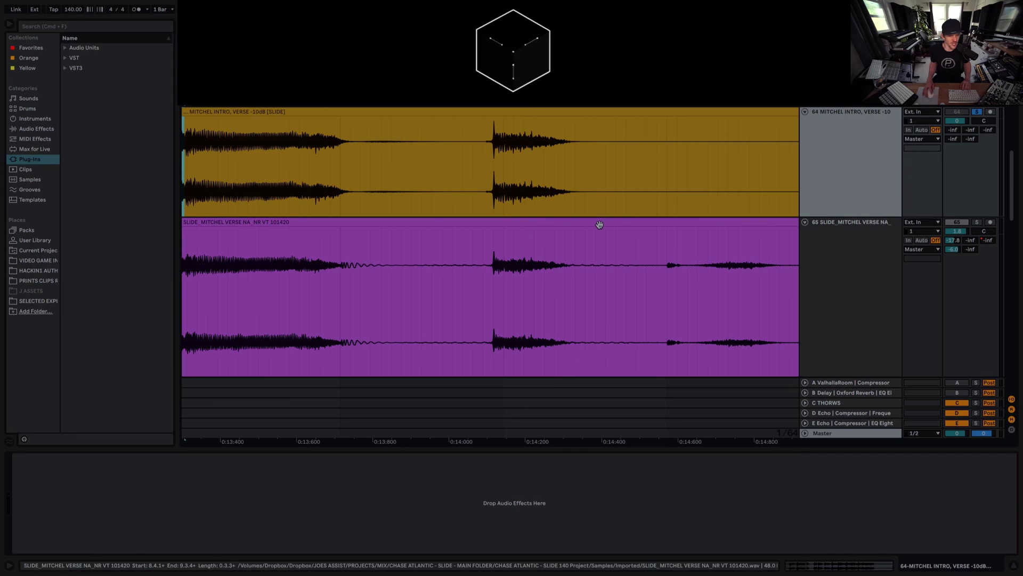
{"action": "scroll", "coordinate": [599, 224], "scroll_direction": "right", "scroll_amount": 5}
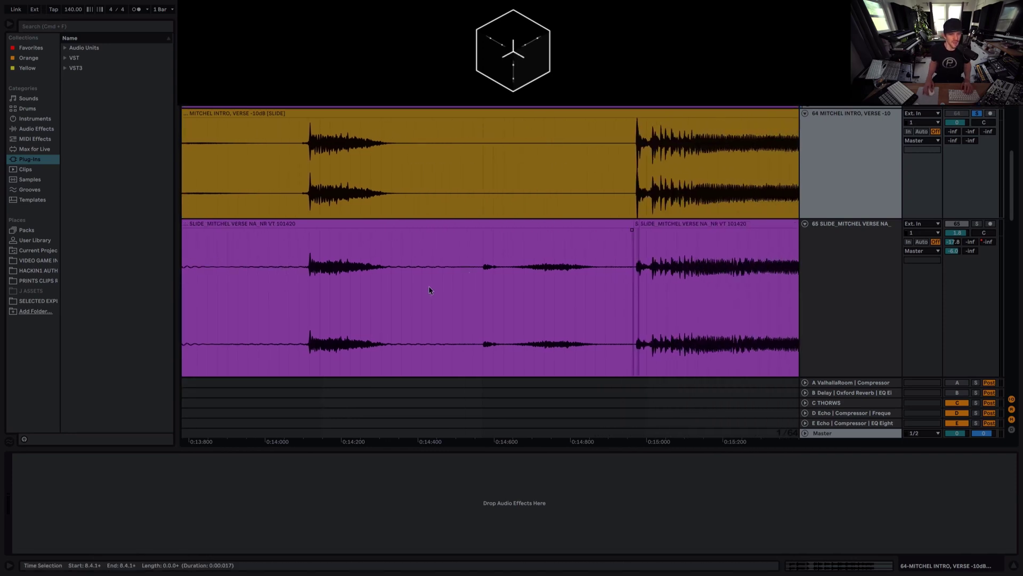
Highlight the breath from about 0:14.54 to 0:14.89 on track 65 and play the section with that track soloed
{"action": "mouse_move", "coordinate": [484, 250]}
{"action": "left_mouse_down"}
{"action": "mouse_move", "coordinate": [617, 247]}
{"action": "mouse_move", "coordinate": [475, 248]}
{"action": "mouse_move", "coordinate": [484, 250]}
{"action": "left_mouse_up"}
{"action": "key", "text": "space"}
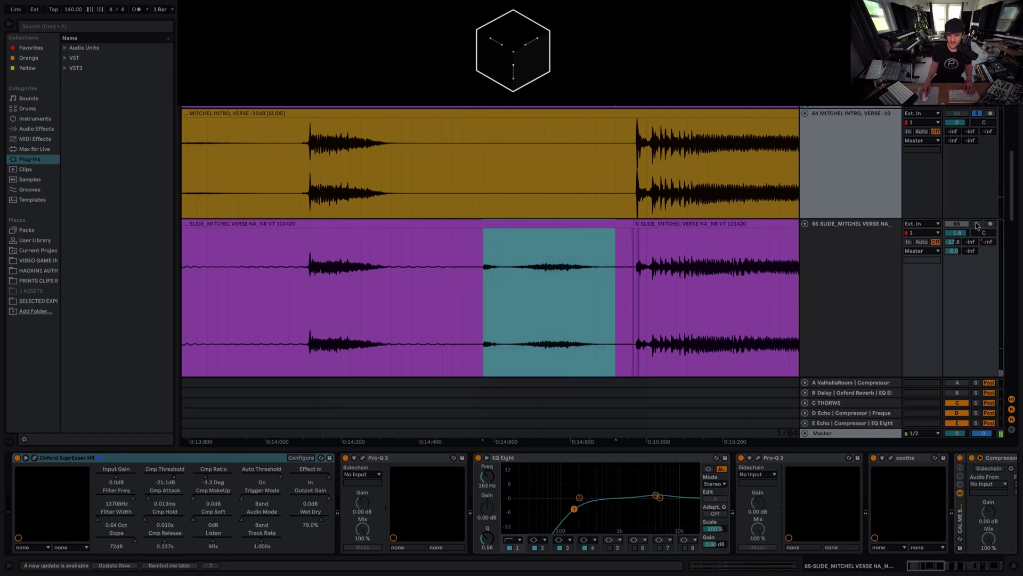
{"action": "left_click", "coordinate": [977, 223]}
{"action": "key", "text": "space"}
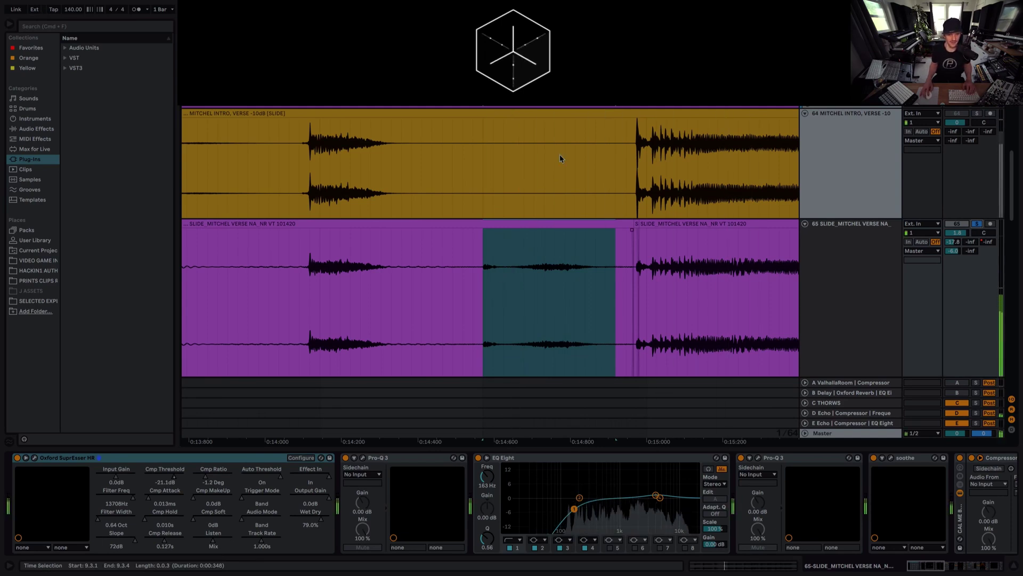
{"action": "left_click_drag", "start_coordinate": [617, 38], "coordinate": [515, 21]}
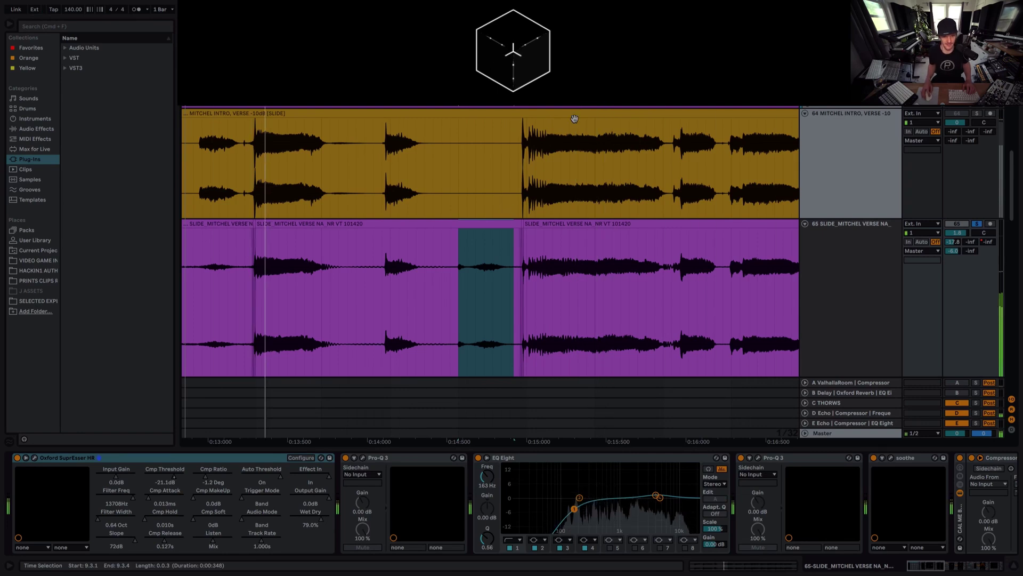
{"action": "key", "text": "z"}
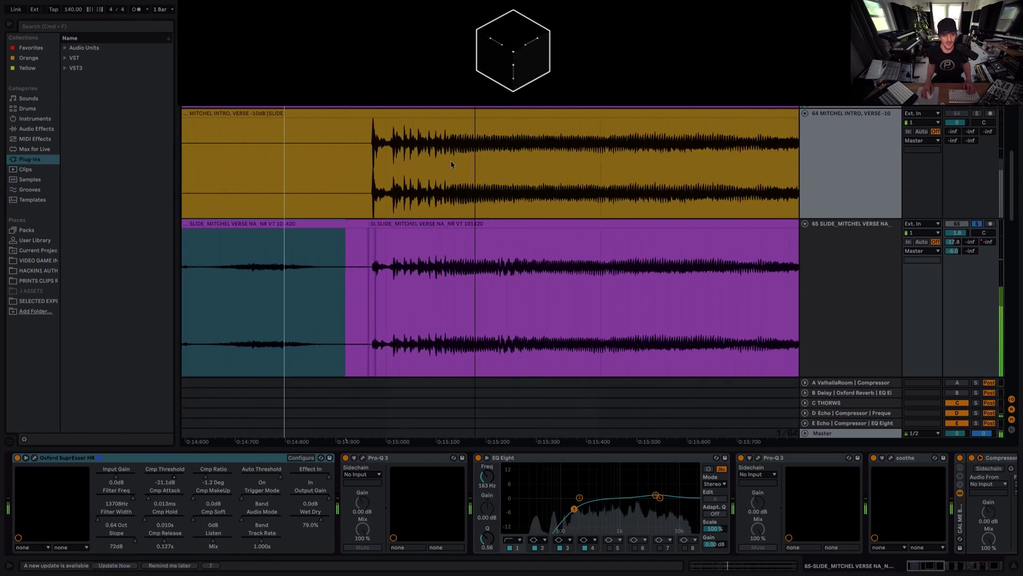
Examine the vocal from 0:14.967 onward on tracks 64 and 65 and highlight the gap of about 74 ms near 0:16.2
{"action": "left_click", "coordinate": [371, 260]}
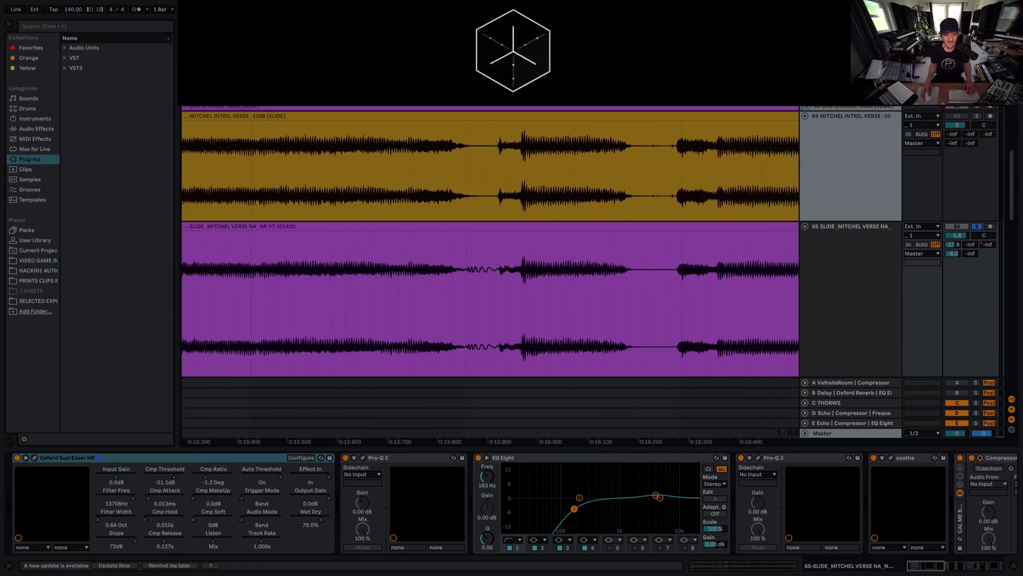
{"action": "scroll", "coordinate": [480, 199], "scroll_direction": "up", "scroll_amount": 3}
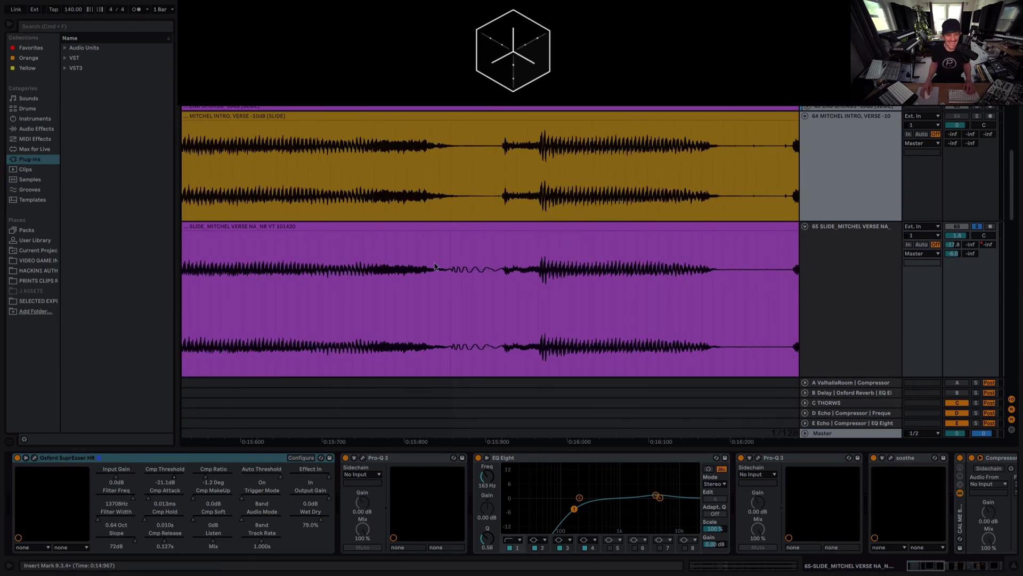
{"action": "scroll", "coordinate": [467, 268], "scroll_direction": "up", "scroll_amount": 2}
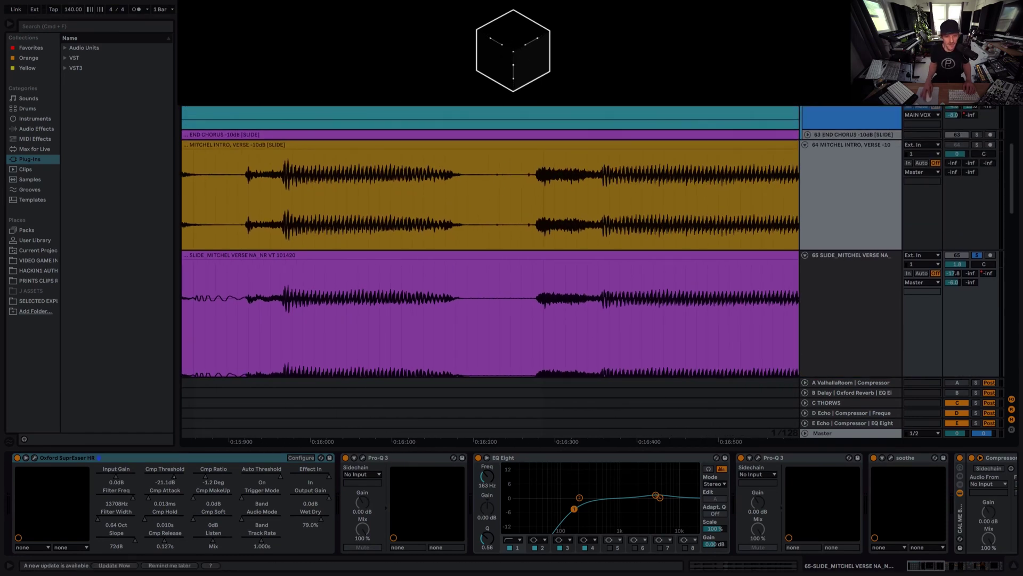
{"action": "scroll", "coordinate": [505, 128], "scroll_direction": "up", "scroll_amount": 3}
{"action": "left_click_drag", "start_coordinate": [477, 176], "coordinate": [434, 199]}
{"action": "scroll", "coordinate": [551, 202], "scroll_direction": "down", "scroll_amount": 5}
{"action": "scroll", "coordinate": [470, 198], "scroll_direction": "down", "scroll_amount": 5}
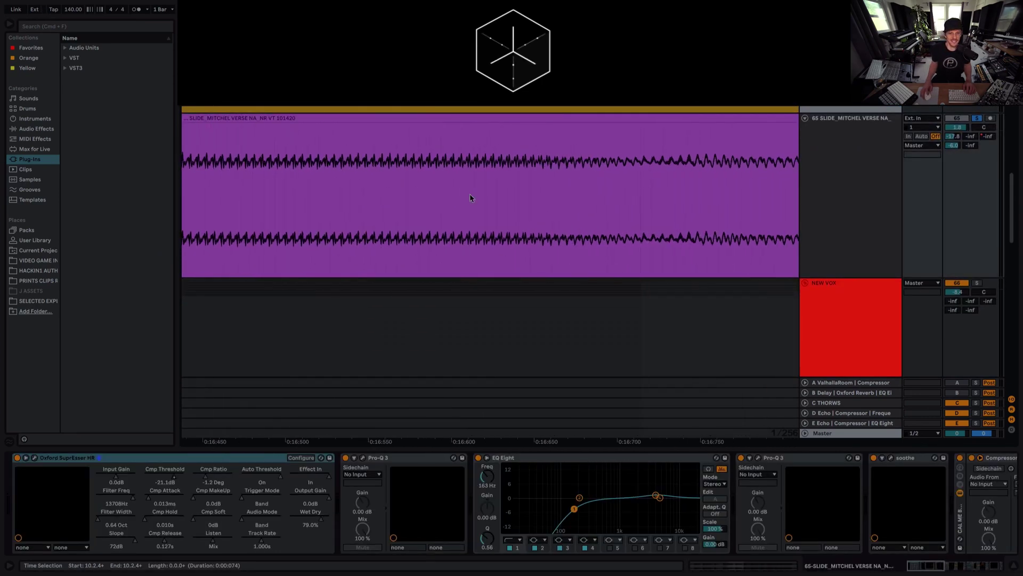
{"action": "scroll", "coordinate": [470, 198], "scroll_direction": "up", "scroll_amount": 2}
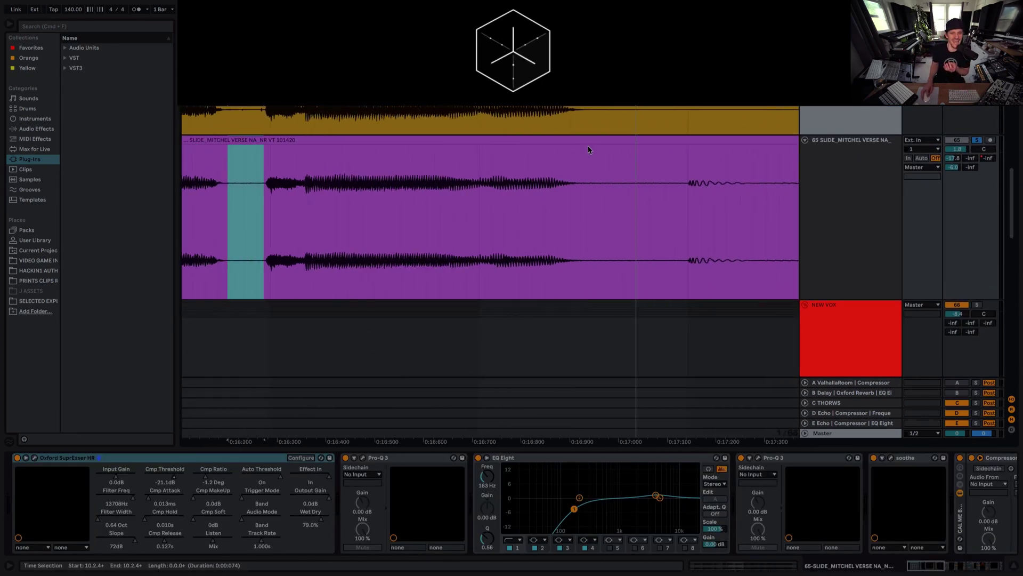
Highlight the breath before the next phrase near 0:17.7 on track 65, about 295 ms long
{"action": "scroll", "coordinate": [586, 146], "scroll_direction": "up", "scroll_amount": 3}
{"action": "scroll", "coordinate": [579, 176], "scroll_direction": "right", "scroll_amount": 5}
{"action": "left_click_drag", "start_coordinate": [417, 242], "coordinate": [501, 236]}
{"action": "scroll", "coordinate": [507, 240], "scroll_direction": "right", "scroll_amount": 5}
{"action": "left_click_drag", "start_coordinate": [381, 253], "coordinate": [519, 241]}
{"action": "scroll", "coordinate": [516, 245], "scroll_direction": "right", "scroll_amount": 5}
{"action": "scroll", "coordinate": [517, 245], "scroll_direction": "down", "scroll_amount": 1}
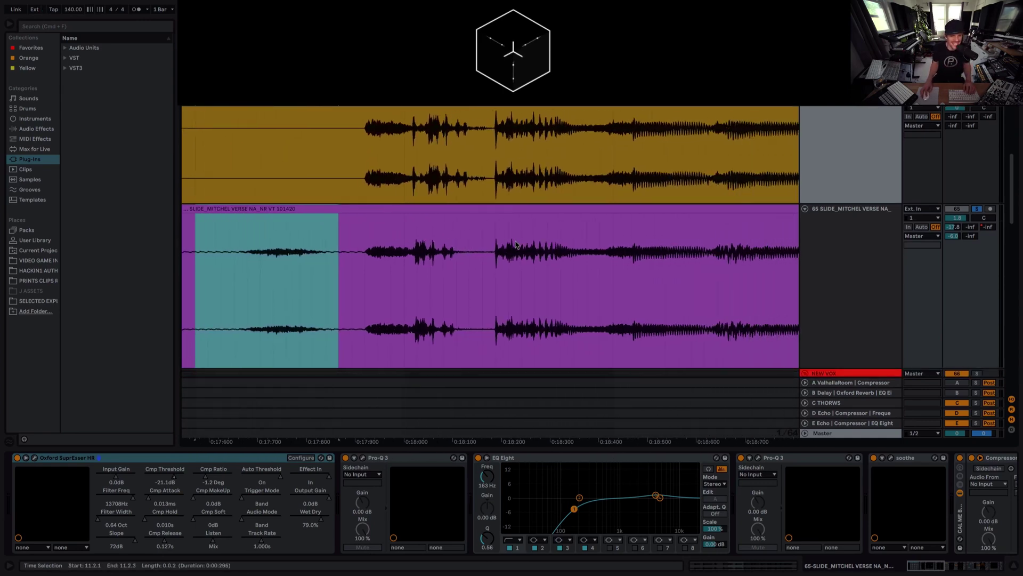
Highlight about 763 ms of the phrase start from 0:17.87 on track 64 and play that range with track 65 soloed
{"action": "scroll", "coordinate": [516, 245], "scroll_direction": "up", "scroll_amount": 1}
{"action": "scroll", "coordinate": [453, 149], "scroll_direction": "up", "scroll_amount": 2}
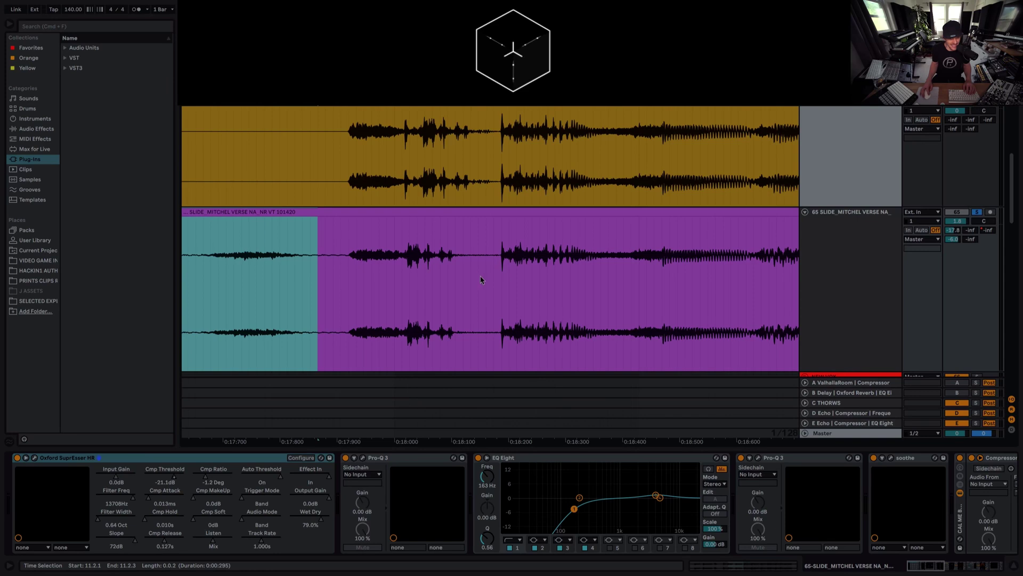
{"action": "scroll", "coordinate": [533, 213], "scroll_direction": "up", "scroll_amount": 5}
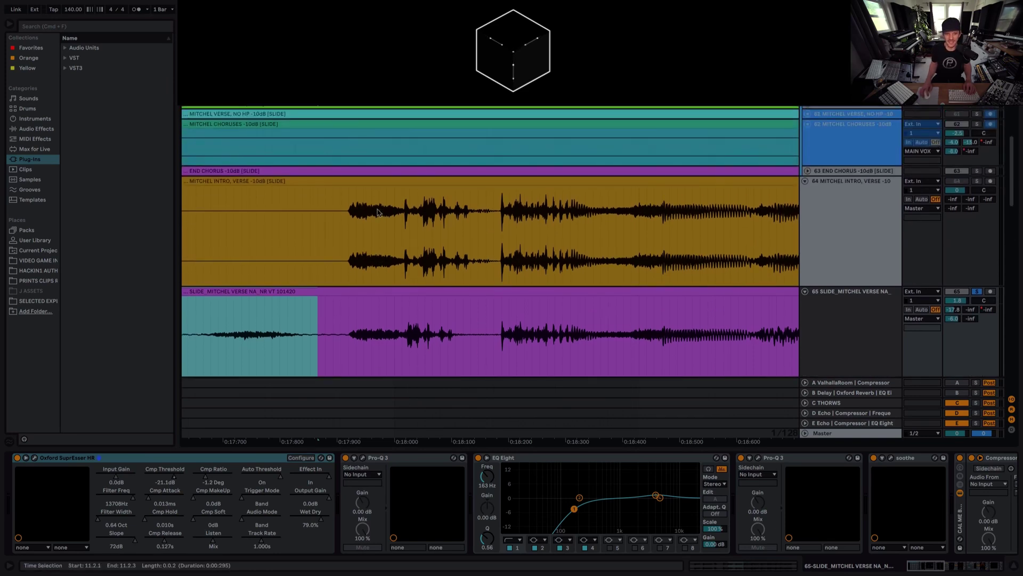
{"action": "left_click_drag", "start_coordinate": [334, 223], "coordinate": [501, 224]}
{"action": "mouse_move", "coordinate": [737, 233]}
{"action": "left_mouse_down"}
{"action": "mouse_move", "coordinate": [752, 222]}
{"action": "mouse_move", "coordinate": [820, 219]}
{"action": "mouse_move", "coordinate": [743, 220]}
{"action": "left_mouse_up"}
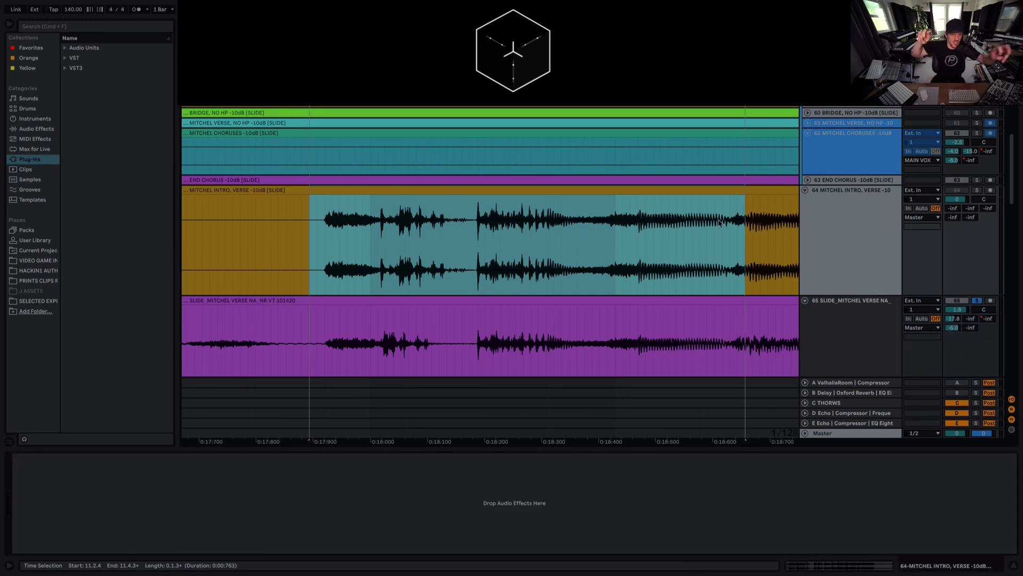
{"action": "key", "text": "space"}
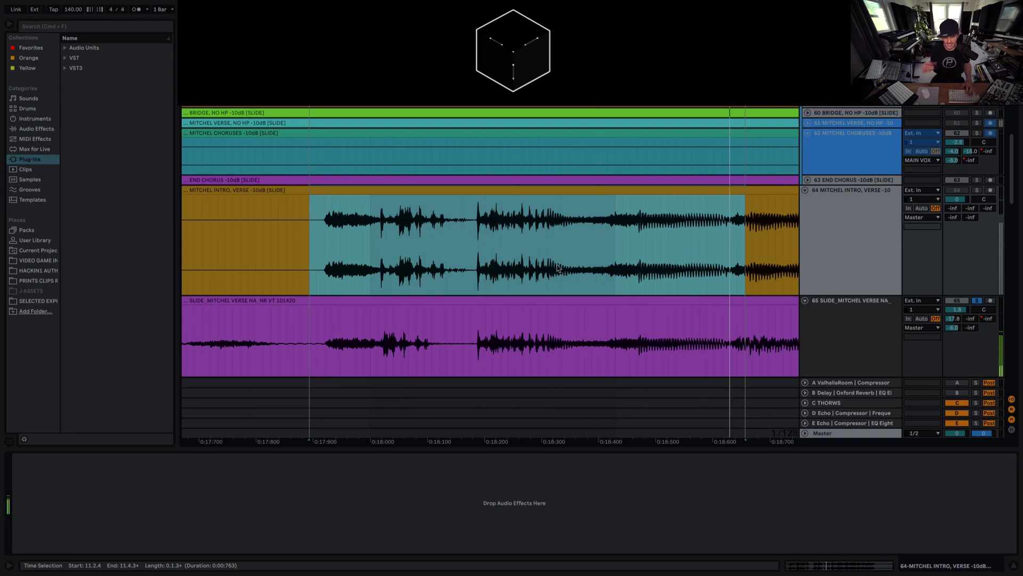
Highlight about 94 ms of the word tail near 0:18.1 on track 64 and the matching section on track 65
{"action": "left_click_drag", "start_coordinate": [417, 239], "coordinate": [473, 238]}
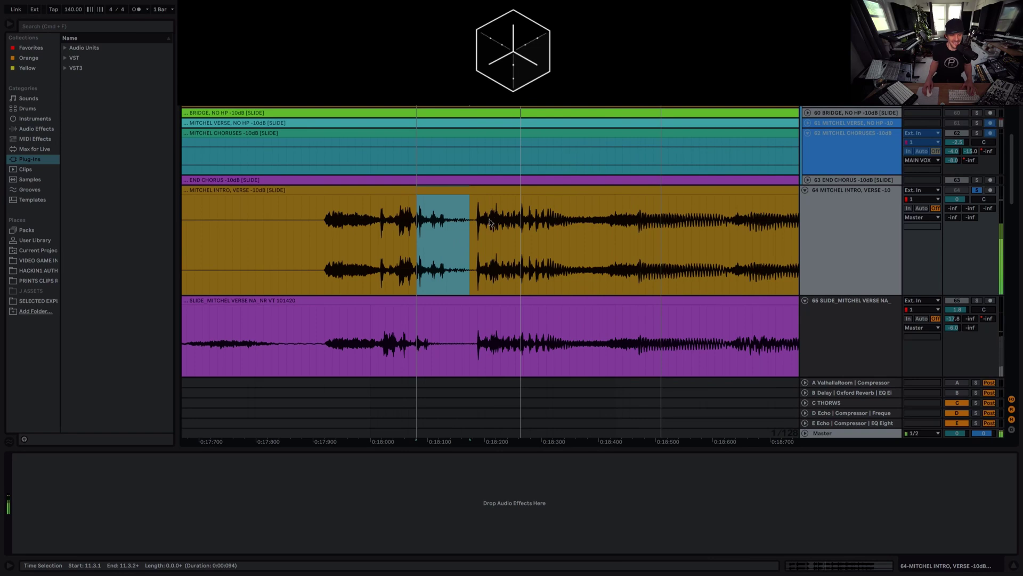
{"action": "left_click_drag", "start_coordinate": [423, 332], "coordinate": [474, 329]}
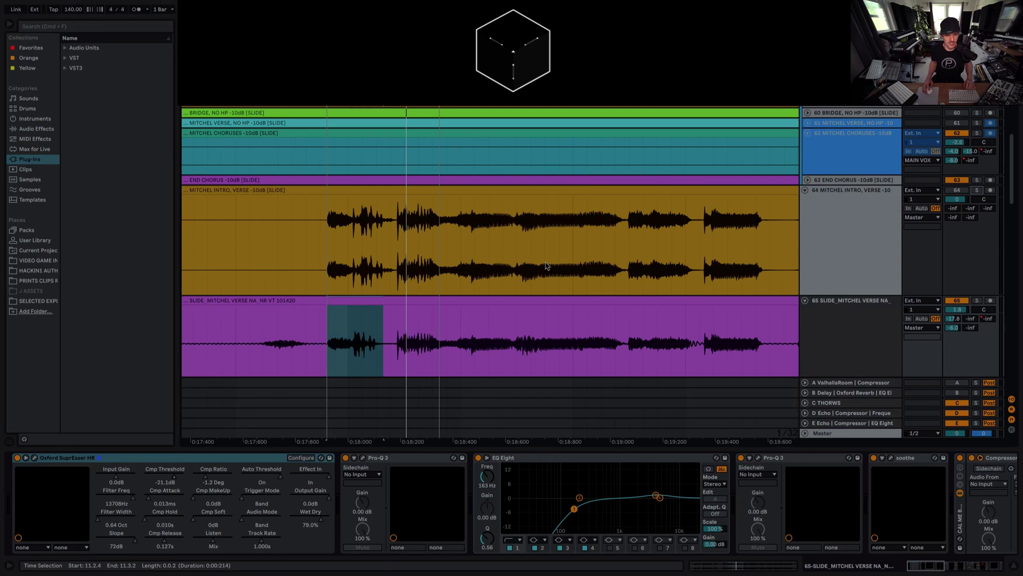
{"action": "left_click", "coordinate": [439, 318]}
Highlight the sustained vocal from about 0:18.3 to 0:18.7 on track 64 and the matching waveform on track 65
{"action": "scroll", "coordinate": [464, 315], "scroll_direction": "right", "scroll_amount": 5}
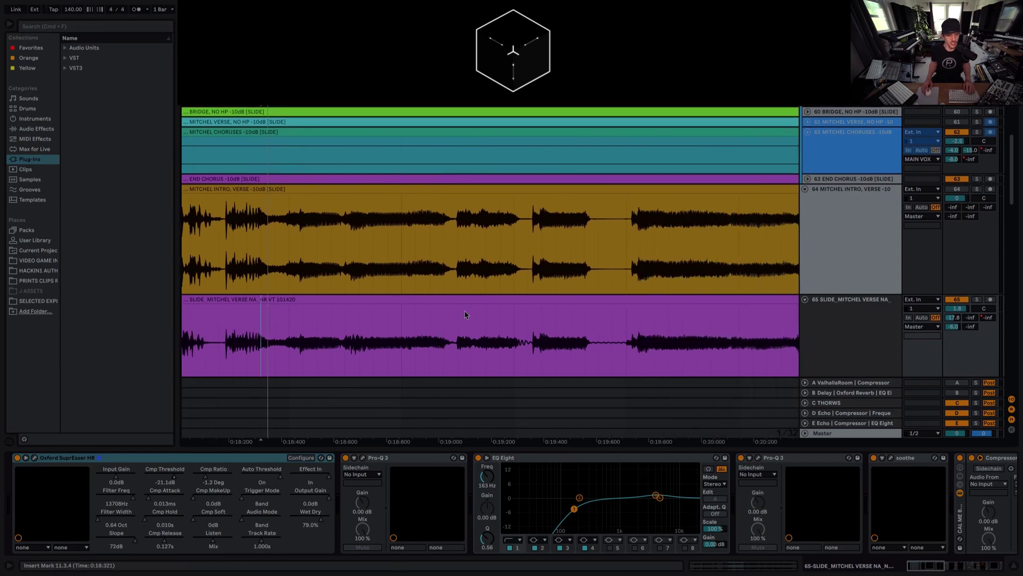
{"action": "left_click_drag", "start_coordinate": [273, 244], "coordinate": [373, 252]}
{"action": "key", "text": "plus"}
{"action": "key", "text": "plus"}
{"action": "left_click_drag", "start_coordinate": [374, 324], "coordinate": [294, 324]}
Highlight the short dip of about 54 ms near 0:19.03 on track 64 and the same dip on track 65
{"action": "scroll", "coordinate": [511, 296], "scroll_direction": "right", "scroll_amount": 5}
{"action": "scroll", "coordinate": [512, 296], "scroll_direction": "right", "scroll_amount": 5}
{"action": "left_click_drag", "start_coordinate": [480, 248], "coordinate": [502, 254]}
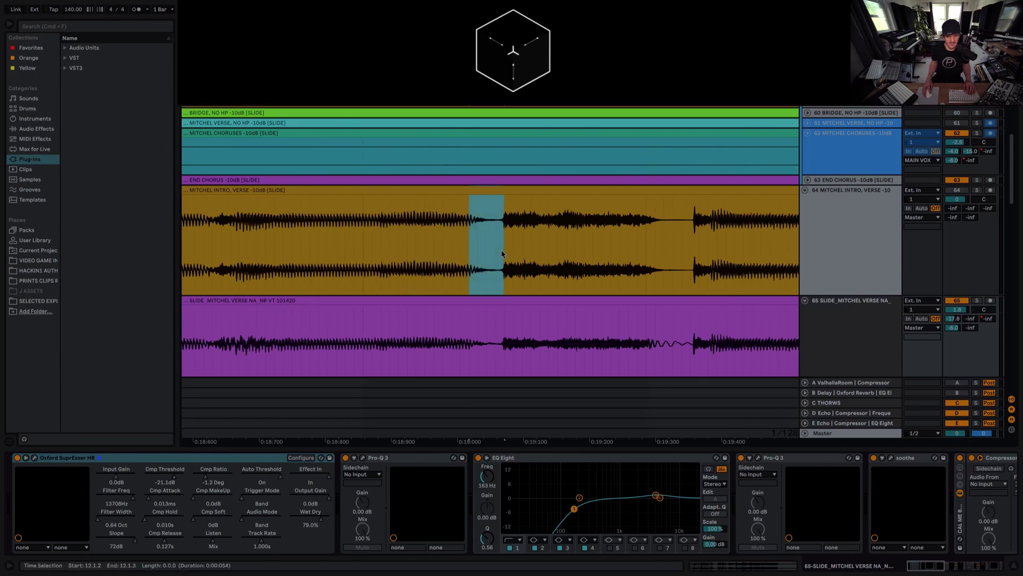
{"action": "left_click_drag", "start_coordinate": [475, 319], "coordinate": [506, 320]}
Highlight the gap of about 67 ms near 0:19.3 on track 65 and the cleaned gap on track 64
{"action": "left_click_drag", "start_coordinate": [647, 335], "coordinate": [684, 323]}
{"action": "scroll", "coordinate": [683, 323], "scroll_direction": "right", "scroll_amount": 5}
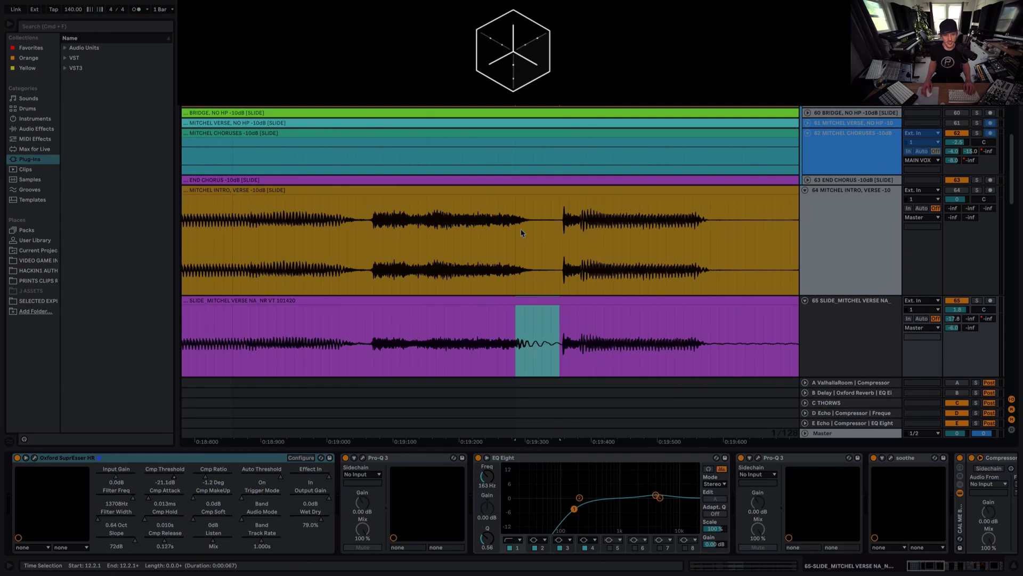
{"action": "left_click_drag", "start_coordinate": [524, 233], "coordinate": [568, 235]}
Highlight about 13 ms just before the word onset near 0:19.7 on track 64 and play the section with track 65 soloed
{"action": "scroll", "coordinate": [570, 315], "scroll_direction": "right", "scroll_amount": 7}
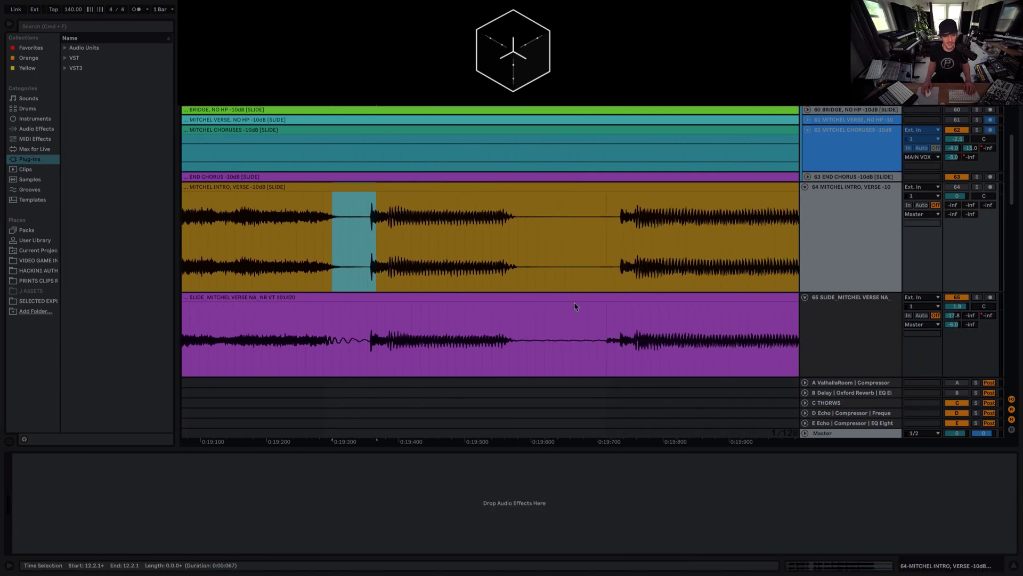
{"action": "left_click_drag", "start_coordinate": [608, 236], "coordinate": [618, 235]}
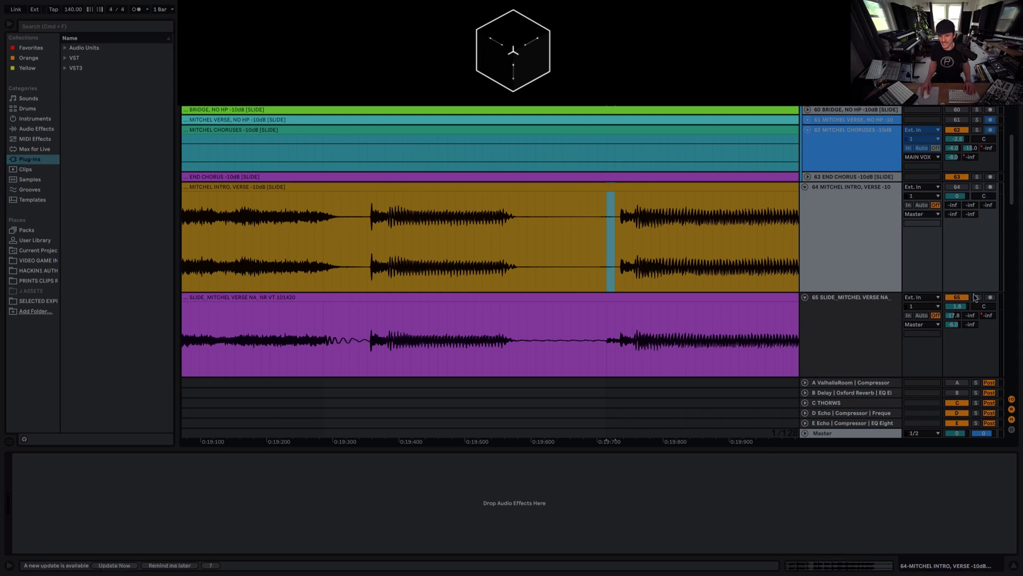
{"action": "scroll", "coordinate": [611, 264], "scroll_direction": "right", "scroll_amount": 10}
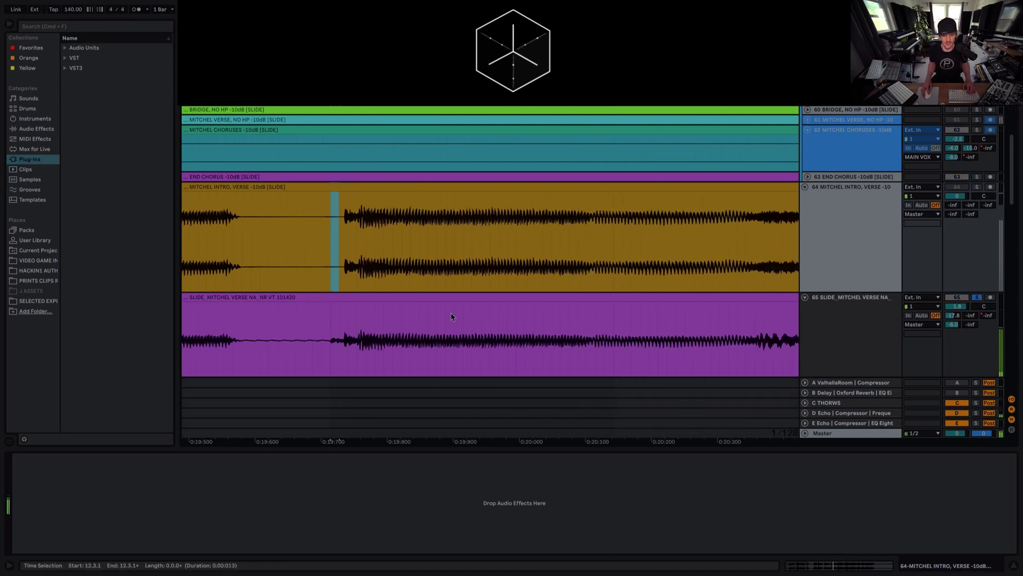
{"action": "key", "text": "space"}
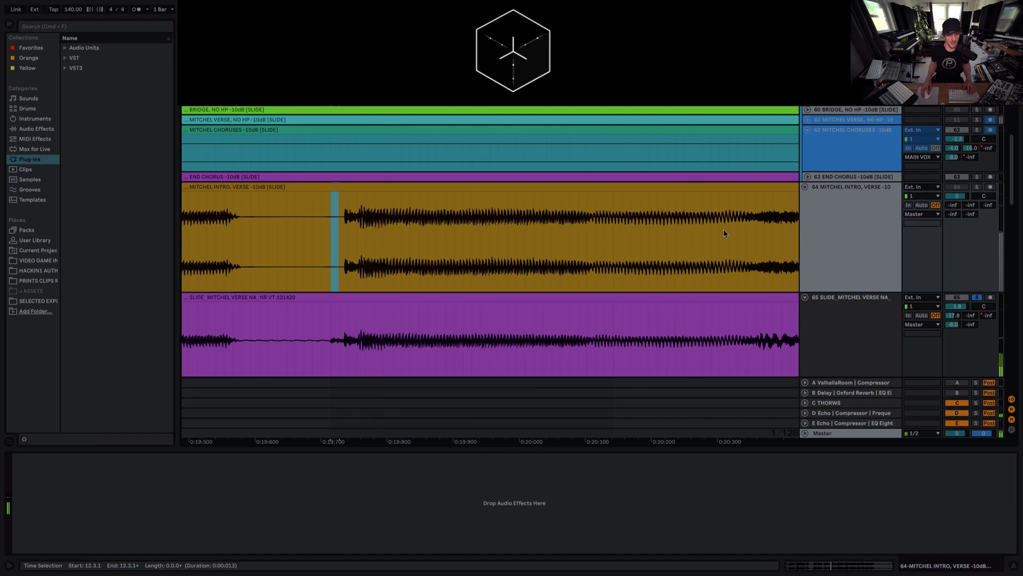
Mark the noise after the phrase end at 0:20.571 on track 65 to compare it with track 64
{"action": "scroll", "coordinate": [710, 238], "scroll_direction": "down", "scroll_amount": 1}
{"action": "scroll", "coordinate": [711, 238], "scroll_direction": "left", "scroll_amount": 1}
{"action": "scroll", "coordinate": [671, 276], "scroll_direction": "down", "scroll_amount": 1}
{"action": "scroll", "coordinate": [693, 269], "scroll_direction": "right", "scroll_amount": 3}
{"action": "key", "text": "minus"}
{"action": "key", "text": "minus"}
{"action": "left_click", "coordinate": [554, 333]}
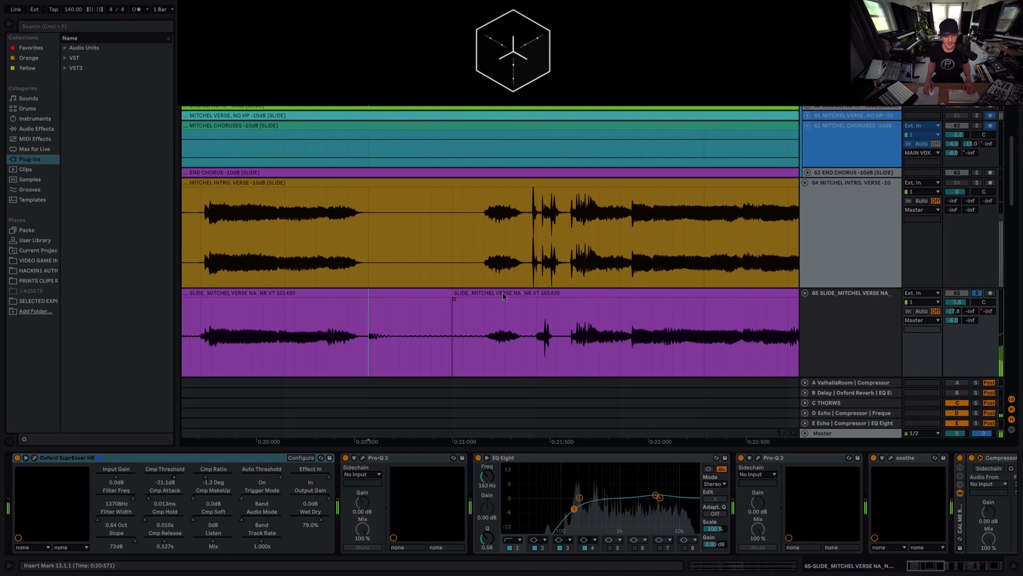
{"action": "left_click", "coordinate": [411, 333]}
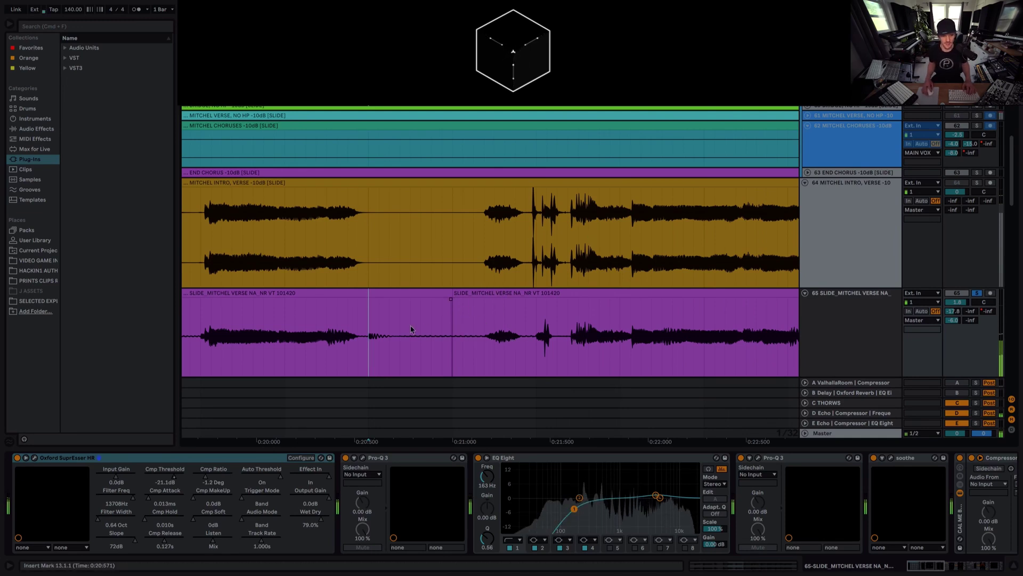
Highlight about 174 ms of the word onset near 0:21.4 on track 64 and play it with that track soloed
{"action": "left_click_drag", "start_coordinate": [484, 328], "coordinate": [494, 327]}
{"action": "left_click", "coordinate": [526, 324]}
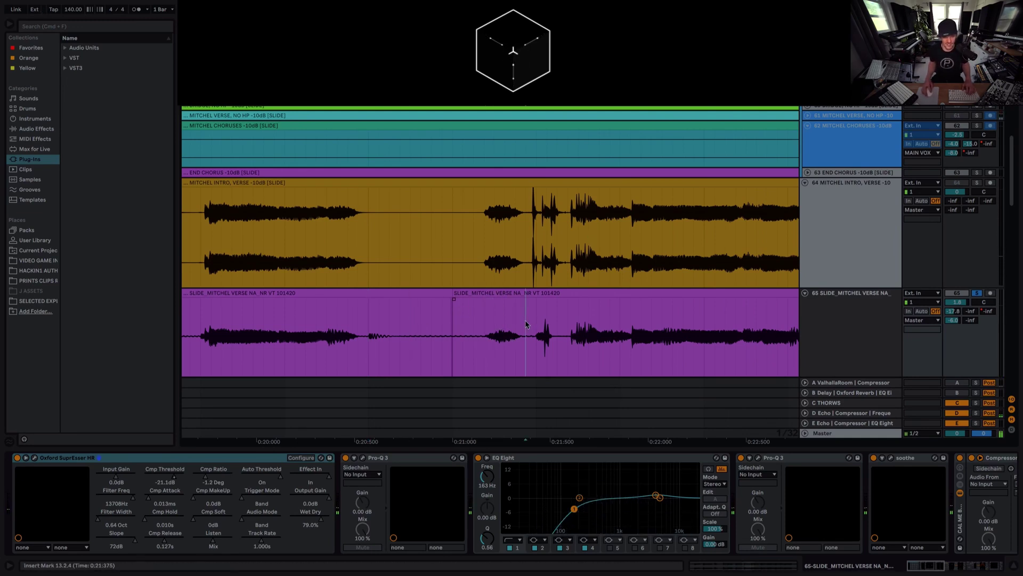
{"action": "key", "text": "plus"}
{"action": "key", "text": "plus"}
{"action": "left_click_drag", "start_coordinate": [386, 244], "coordinate": [509, 228]}
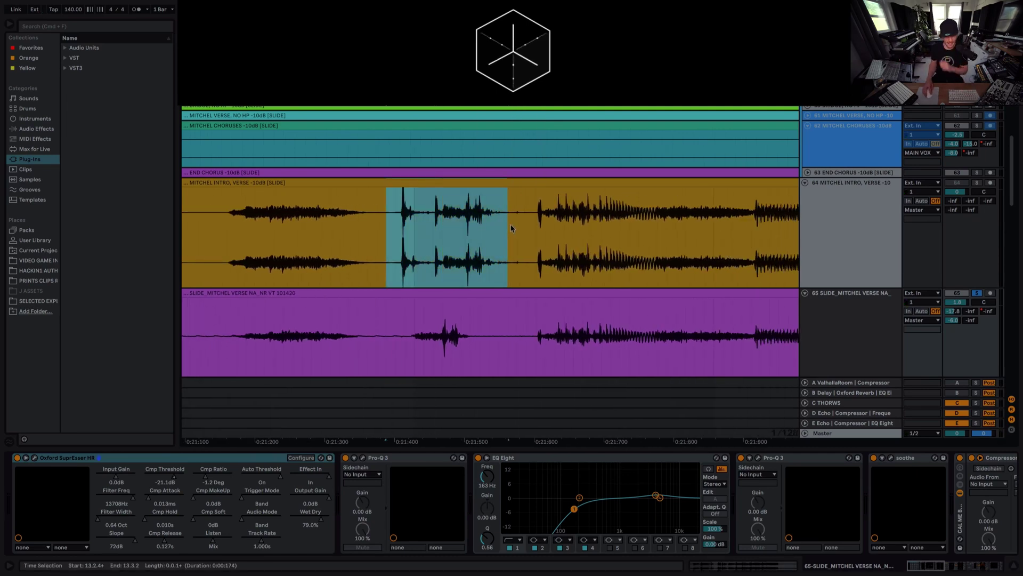
{"action": "left_click", "coordinate": [975, 183]}
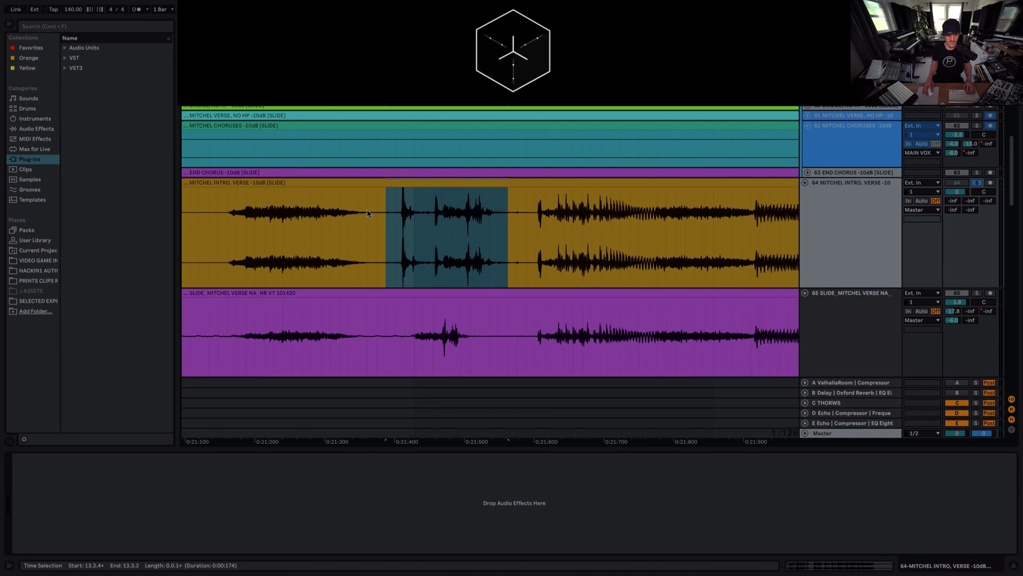
{"action": "key", "text": "space"}
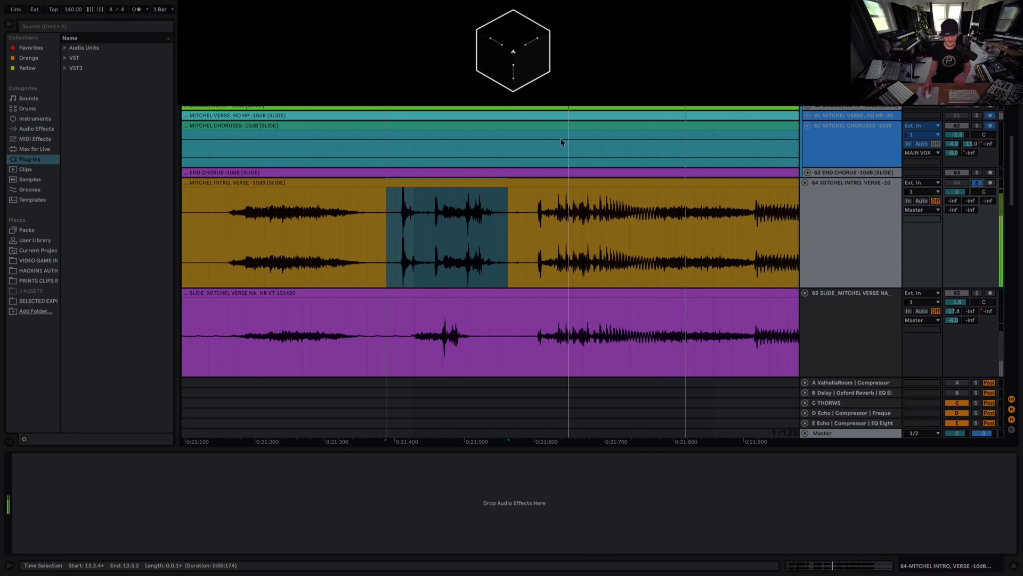
Highlight the phrase from about 0:21.1 to 0:24 on track 65 and play it with track 65, then track 64, soloed
{"action": "key", "text": "minus"}
{"action": "key", "text": "minus"}
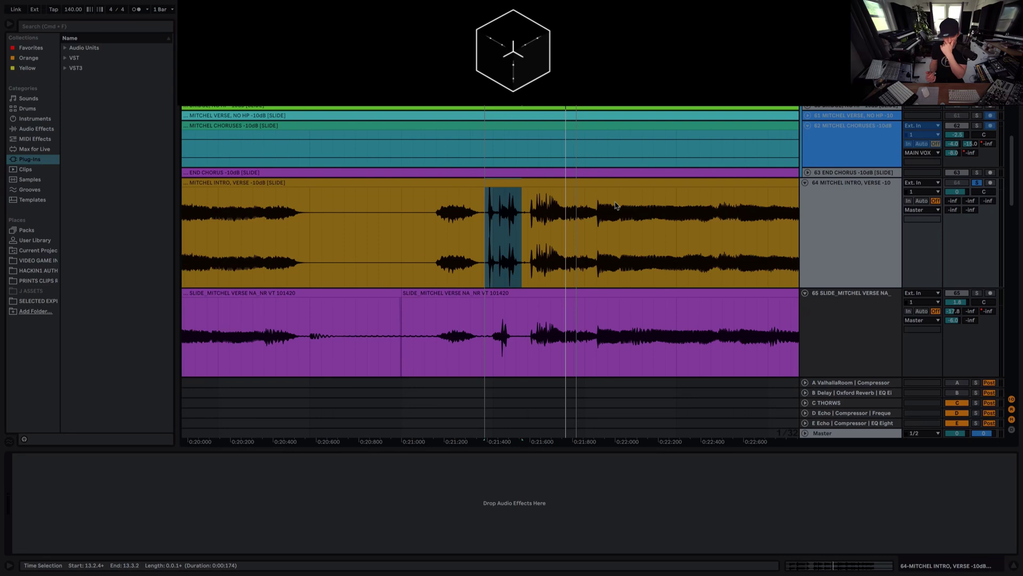
{"action": "left_click", "coordinate": [976, 293]}
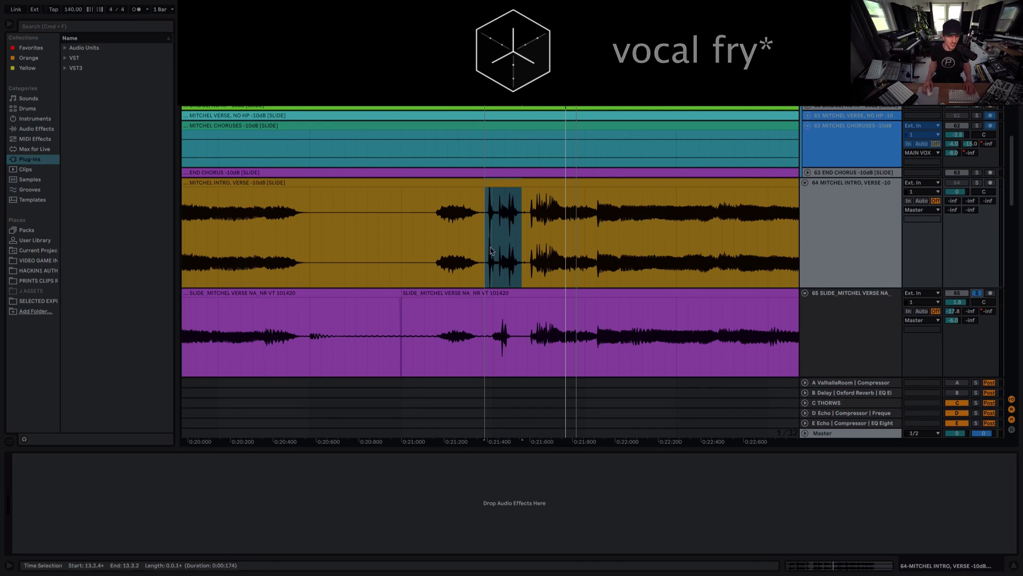
{"action": "left_click_drag", "start_coordinate": [432, 325], "coordinate": [709, 312]}
{"action": "scroll", "coordinate": [633, 328], "scroll_direction": "right", "scroll_amount": 5}
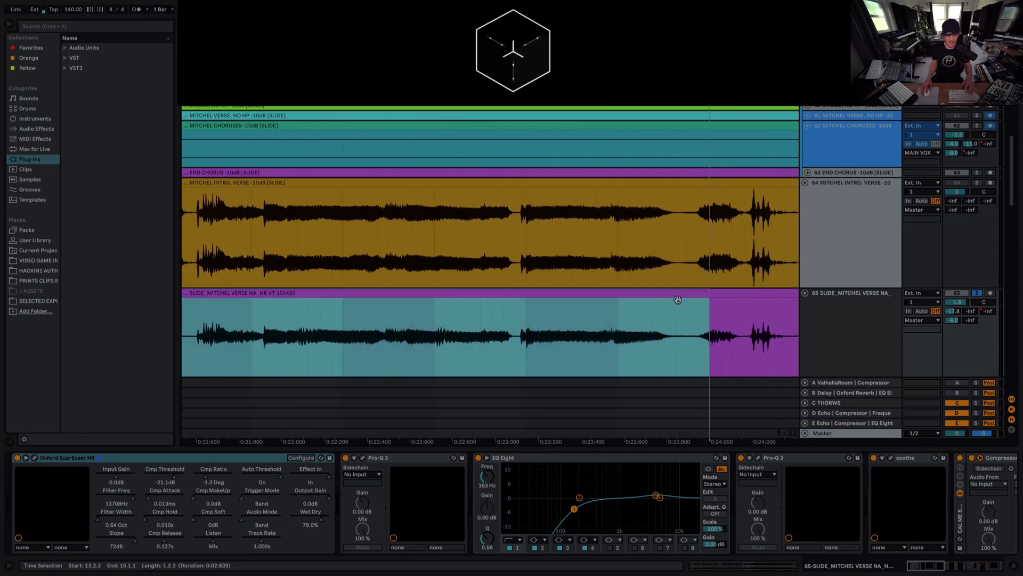
{"action": "key", "text": "space"}
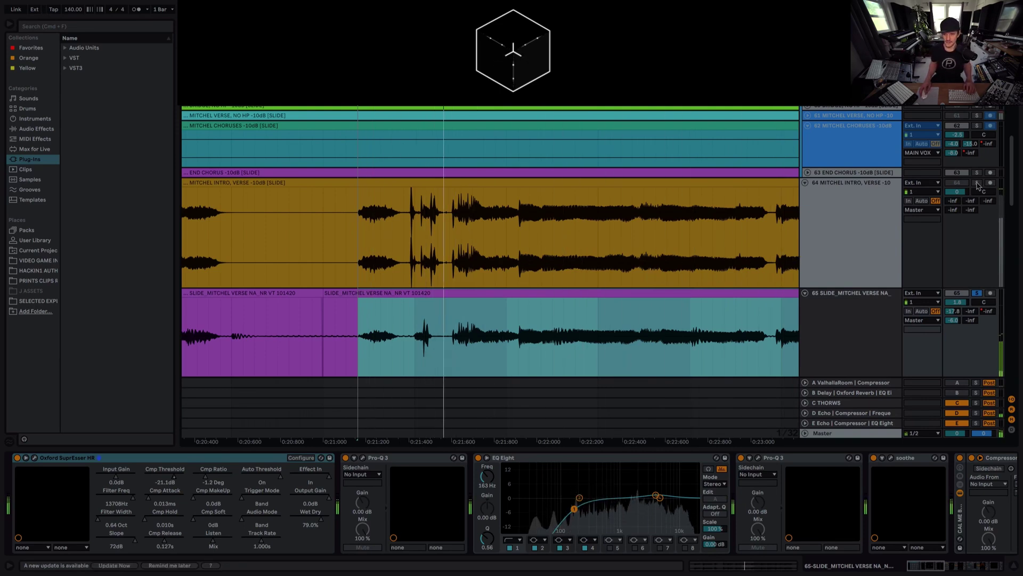
{"action": "left_click", "coordinate": [978, 183]}
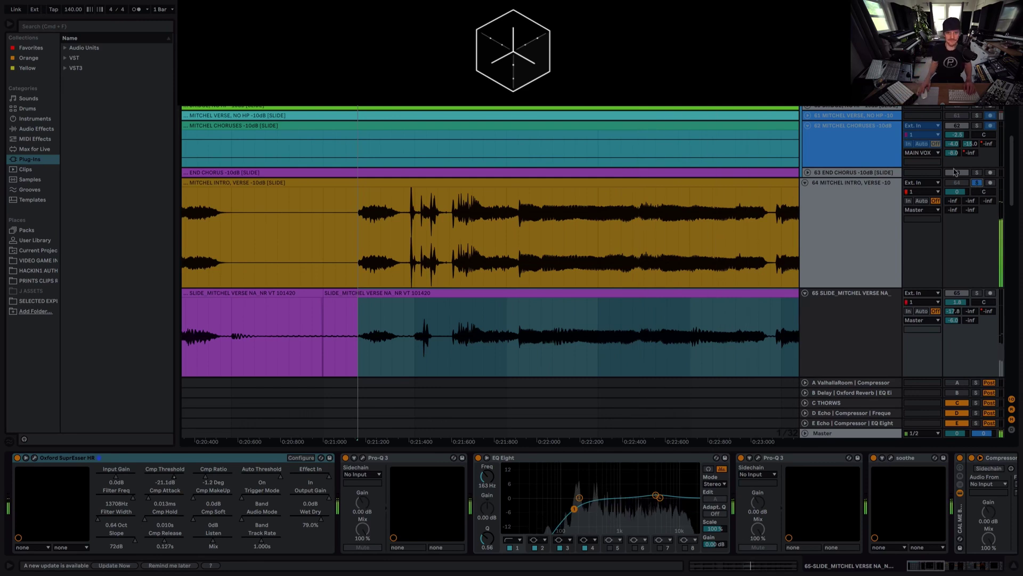
{"action": "left_click_drag", "start_coordinate": [720, 38], "coordinate": [512, 11]}
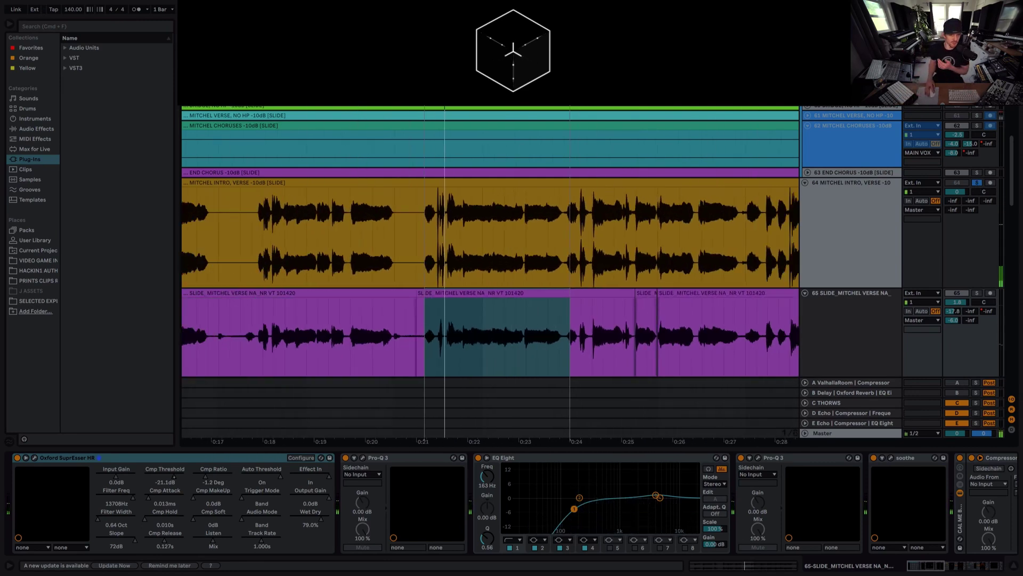
Inspect the waveforms around 0:24 and highlight about 87 ms of the gap near 0:27.4 on track 64
{"action": "left_click_drag", "start_coordinate": [571, 39], "coordinate": [437, 82]}
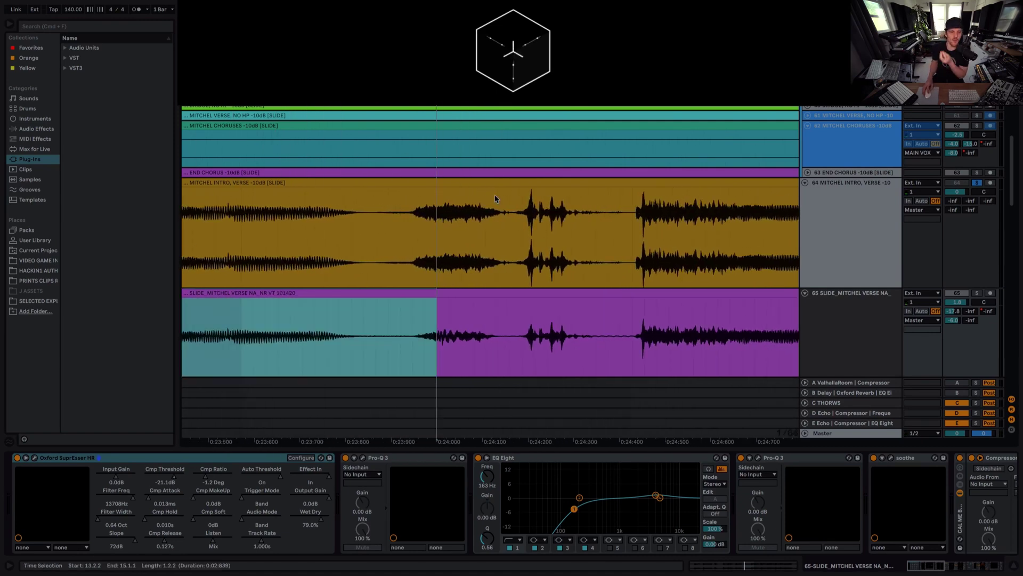
{"action": "left_click_drag", "start_coordinate": [454, 105], "coordinate": [413, 48]}
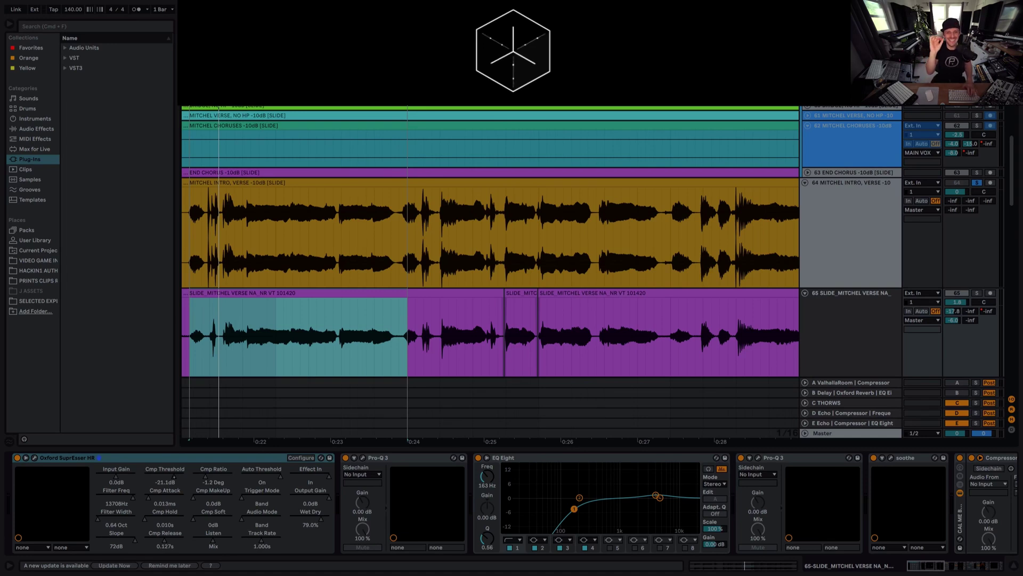
{"action": "scroll", "coordinate": [668, 298], "scroll_direction": "up", "scroll_amount": 10}
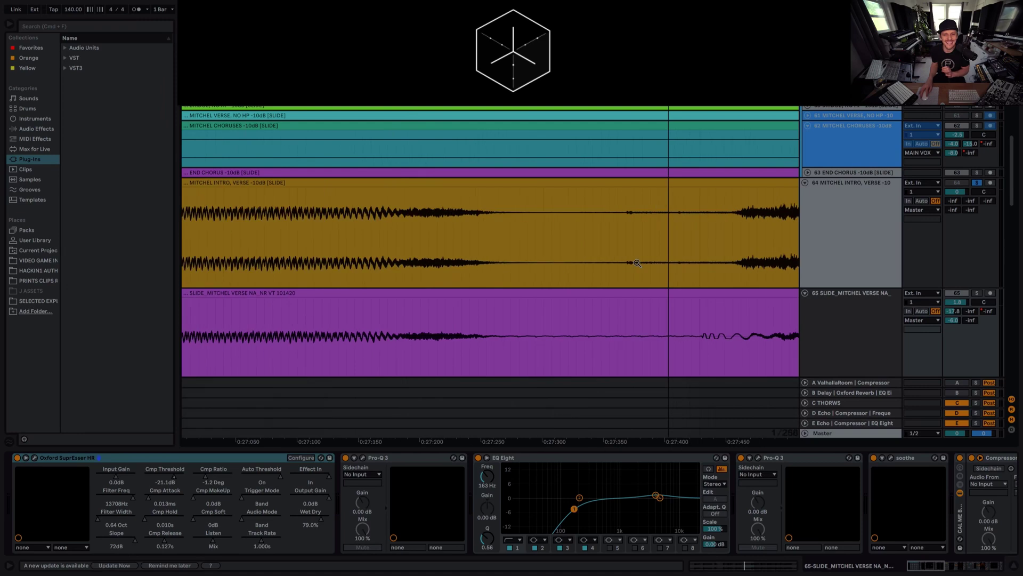
{"action": "left_click_drag", "start_coordinate": [404, 251], "coordinate": [582, 237]}
{"action": "key", "text": "x"}
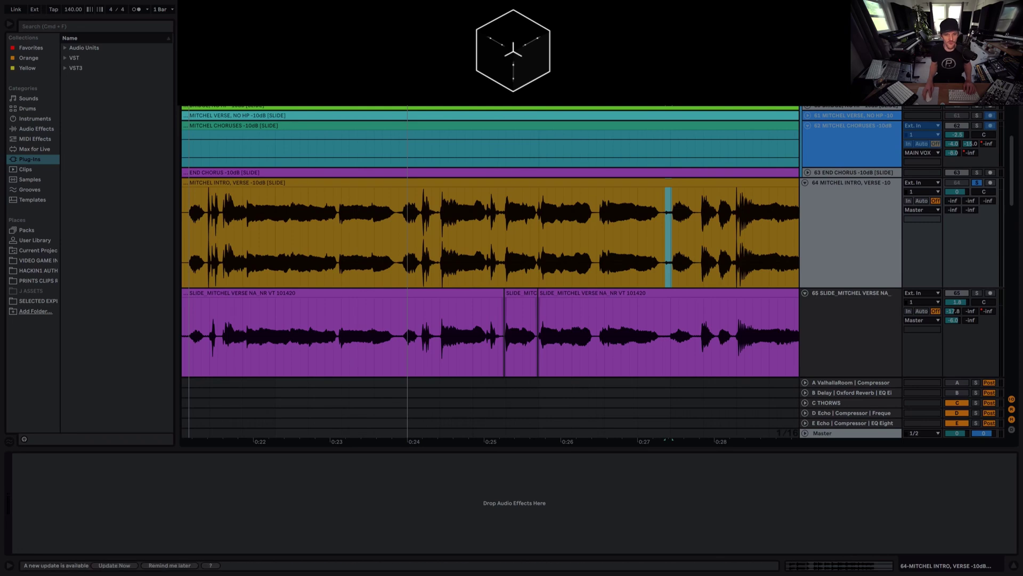
Examine the gap near 0:25.7 on tracks 64 and 65, and the remaining verse up to about 0:41
{"action": "key", "text": "z"}
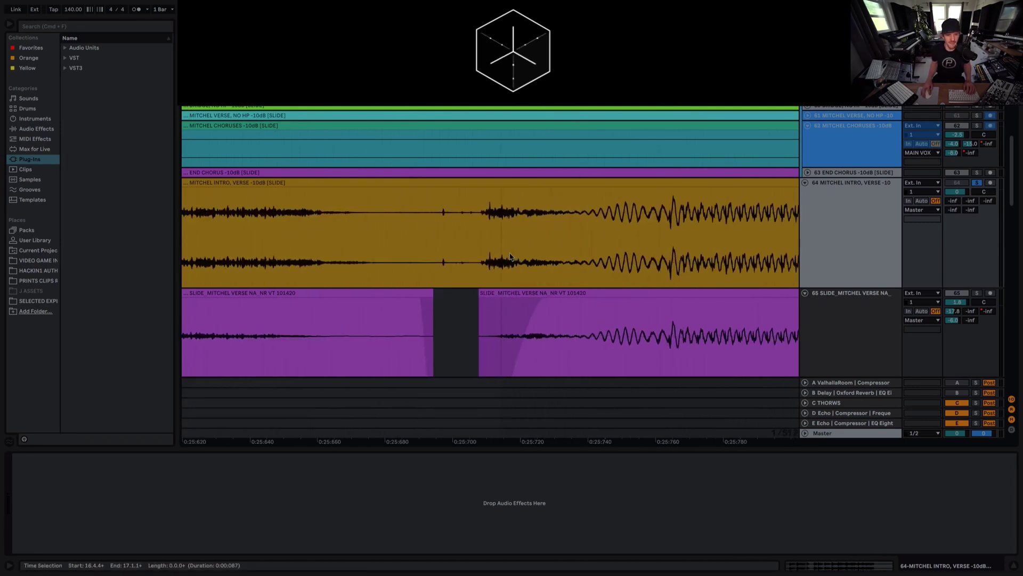
{"action": "key", "text": "x"}
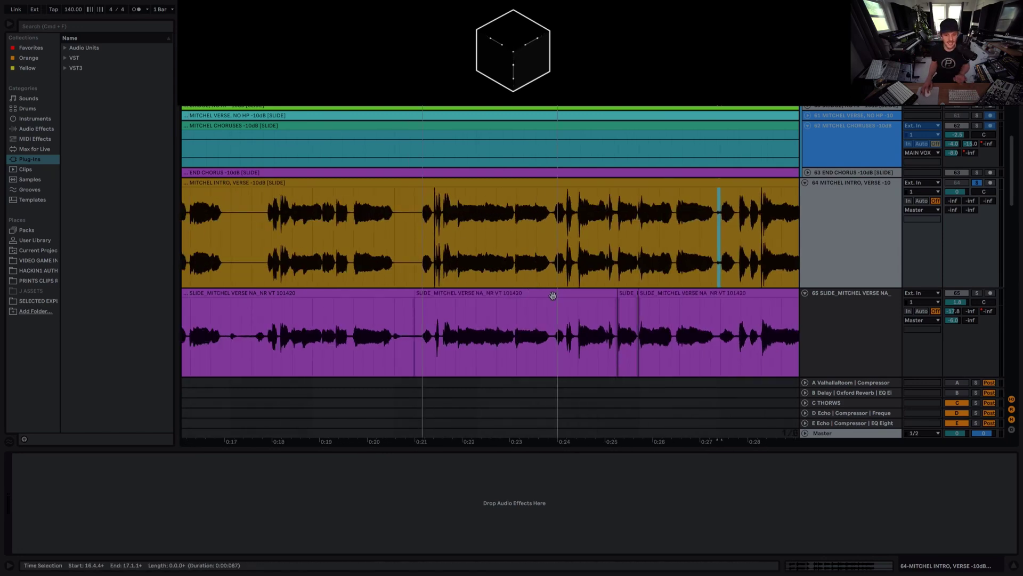
{"action": "scroll", "coordinate": [532, 322], "scroll_direction": "right", "scroll_amount": 10}
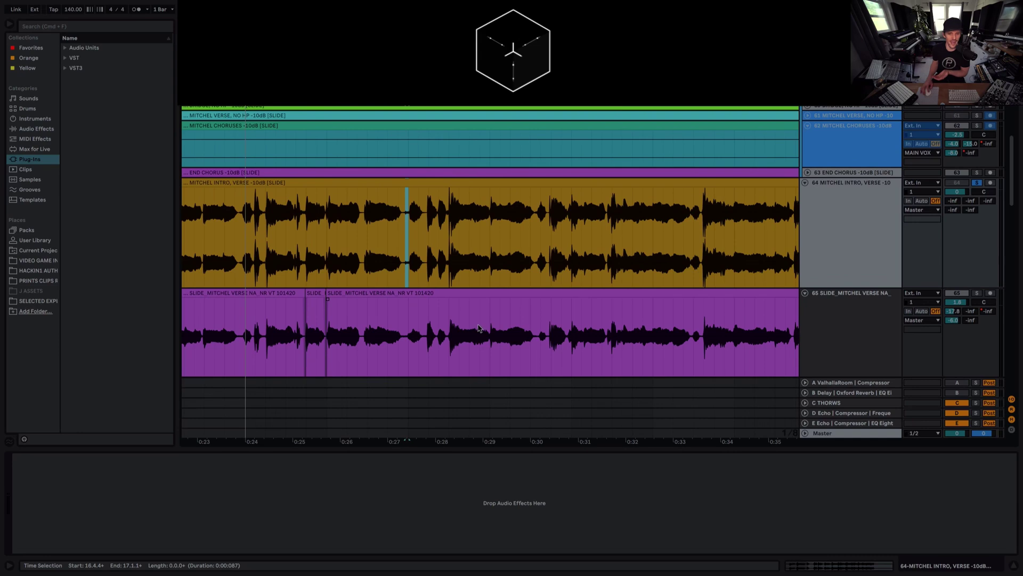
{"action": "scroll", "coordinate": [506, 324], "scroll_direction": "right", "scroll_amount": 10}
{"action": "scroll", "coordinate": [507, 324], "scroll_direction": "down", "scroll_amount": 1}
{"action": "scroll", "coordinate": [482, 326], "scroll_direction": "right", "scroll_amount": 1}
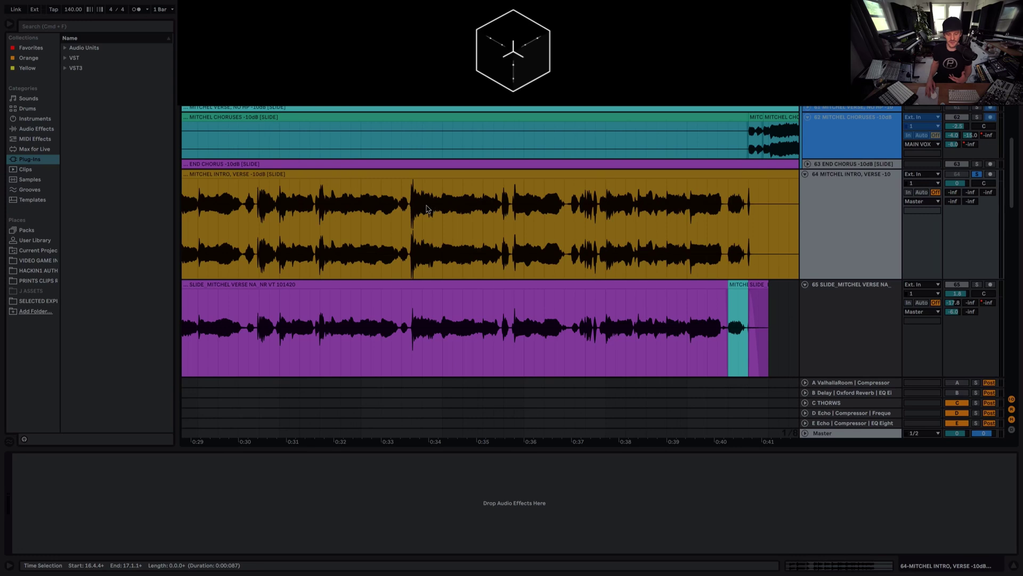
Highlight word onsets on track 64 near 0:31.5 and, spanning 429 ms, near 0:33.5
{"action": "left_click_drag", "start_coordinate": [300, 183], "coordinate": [329, 190]}
{"action": "left_click_drag", "start_coordinate": [402, 191], "coordinate": [422, 191]}
{"action": "scroll", "coordinate": [485, 222], "scroll_direction": "left", "scroll_amount": 10}
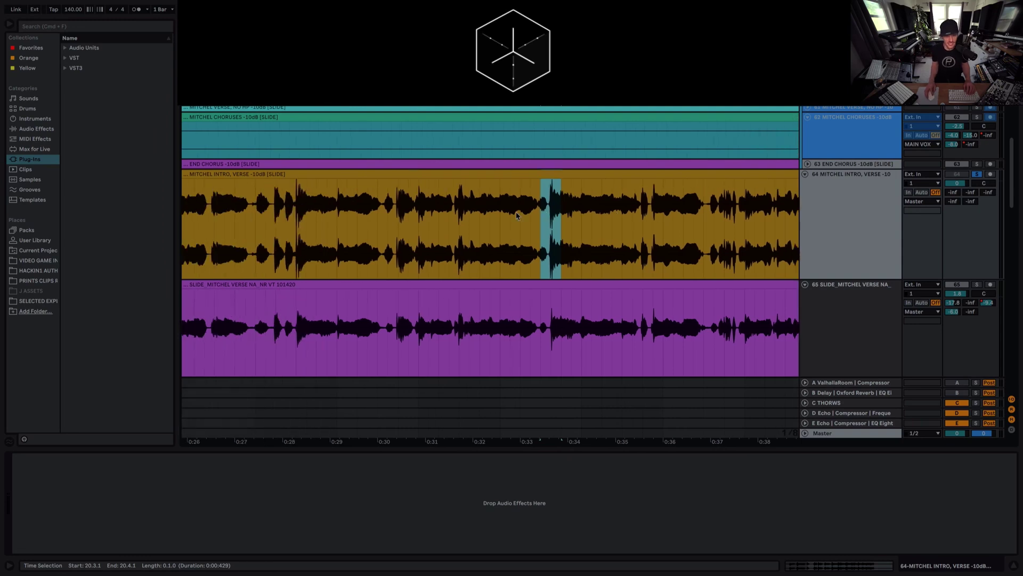
Highlight the word onset near 0:28.3 on track 64, narrowing the range to 54 ms around its sharp transient for comparison with track 65
{"action": "left_click_drag", "start_coordinate": [598, 187], "coordinate": [617, 197]}
{"action": "scroll", "coordinate": [587, 193], "scroll_direction": "up", "scroll_amount": 5}
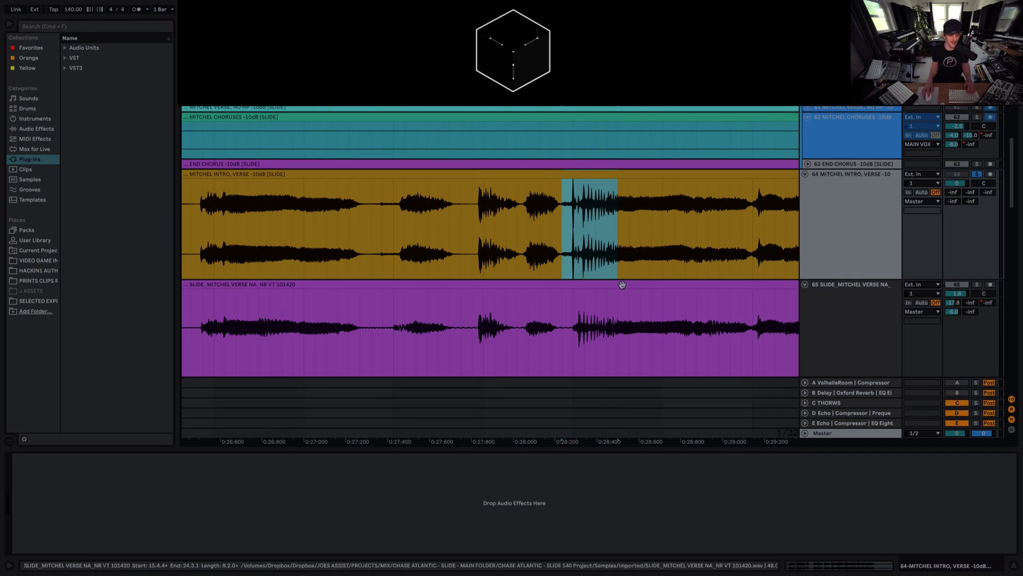
{"action": "scroll", "coordinate": [583, 229], "scroll_direction": "up", "scroll_amount": 5}
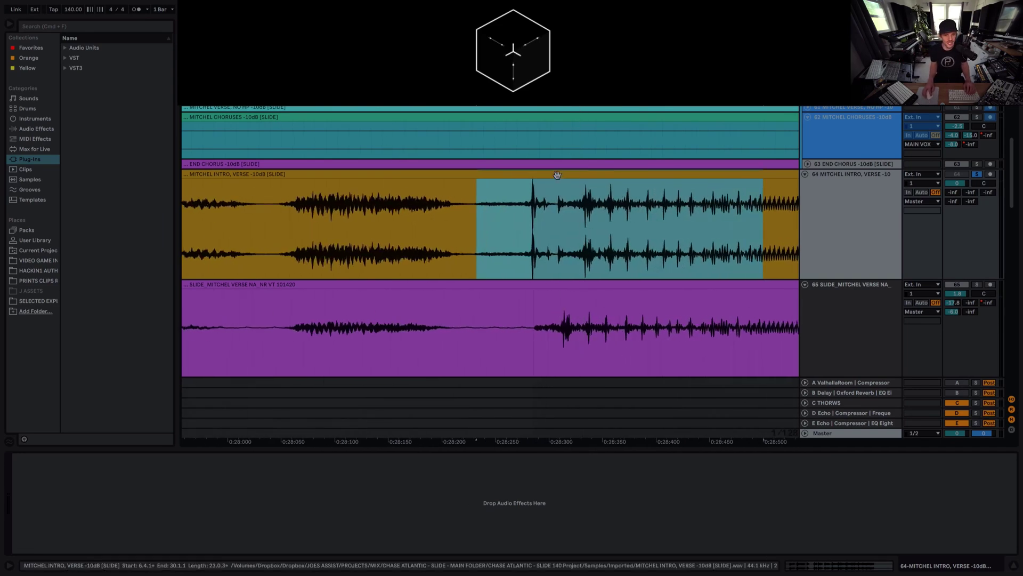
{"action": "left_click_drag", "start_coordinate": [506, 221], "coordinate": [564, 223]}
{"action": "scroll", "coordinate": [475, 244], "scroll_direction": "right", "scroll_amount": 2}
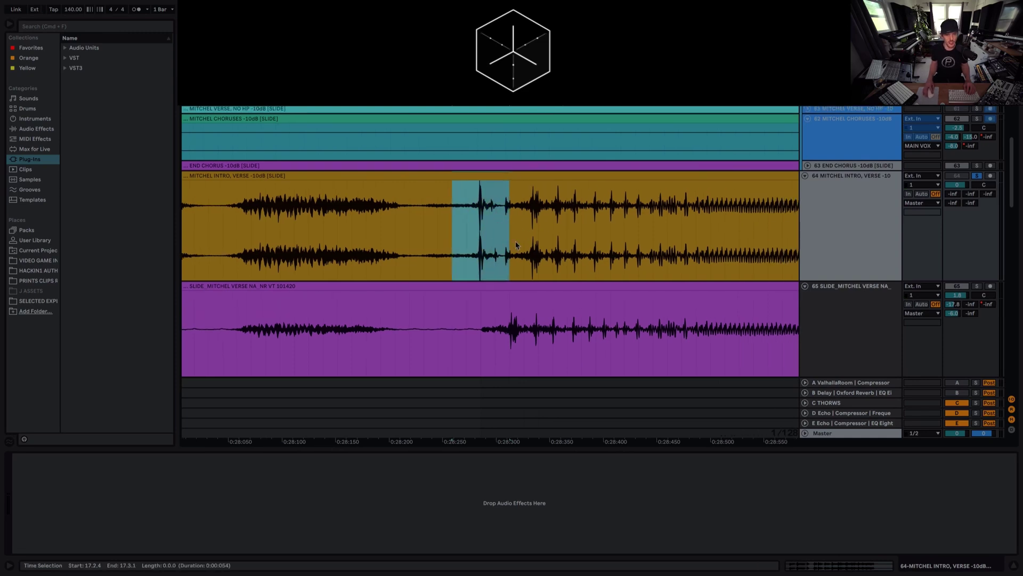
{"action": "scroll", "coordinate": [525, 231], "scroll_direction": "right", "scroll_amount": 3}
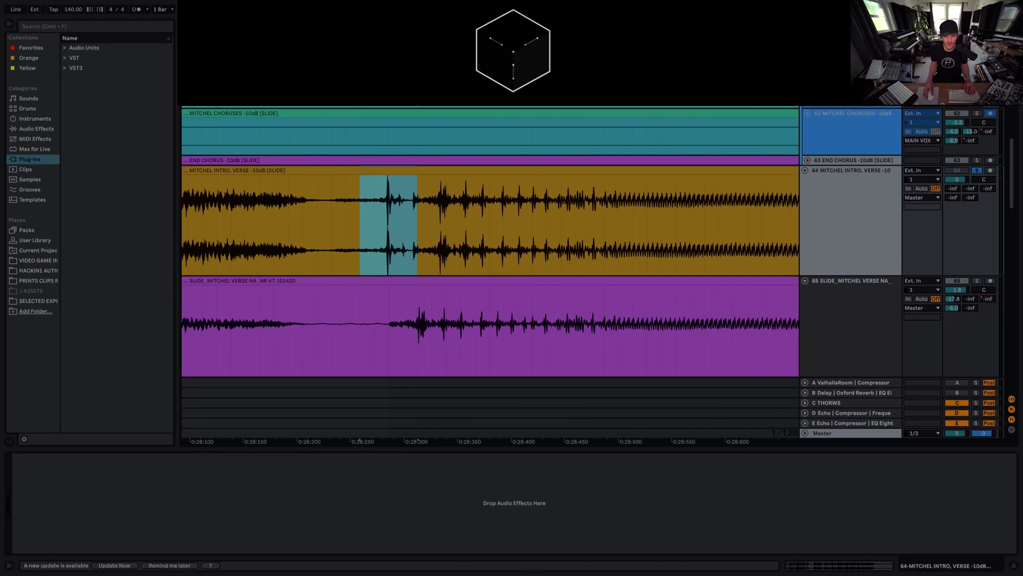
Move the section from about 0:28.305 to 0:28.365 on track 64 about 20 ms earlier and extend the following clip to close the gap
{"action": "scroll", "coordinate": [581, 223], "scroll_direction": "up", "scroll_amount": 5}
{"action": "scroll", "coordinate": [502, 265], "scroll_direction": "left", "scroll_amount": 3}
{"action": "scroll", "coordinate": [426, 267], "scroll_direction": "up", "scroll_amount": 1}
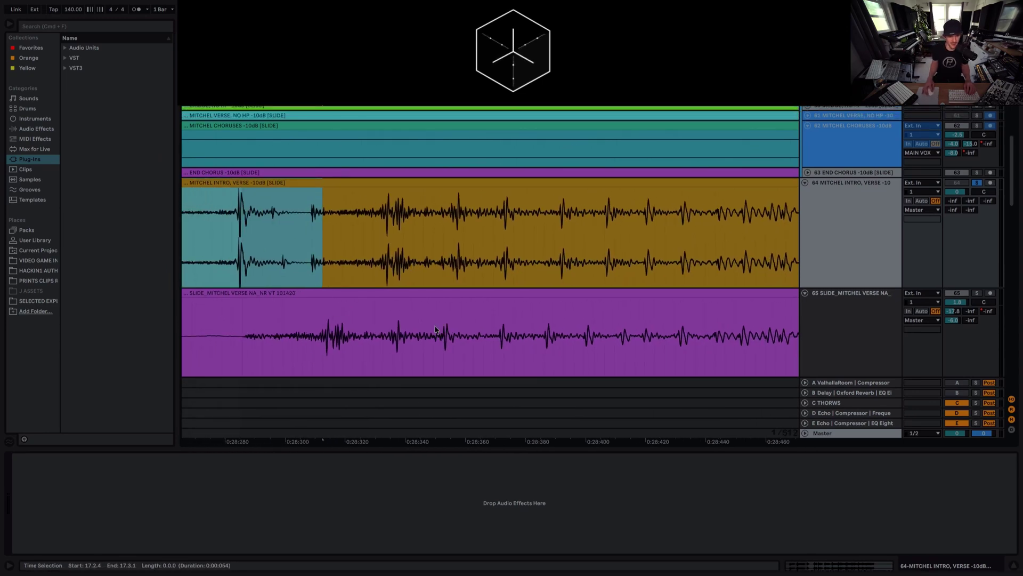
{"action": "left_click_drag", "start_coordinate": [491, 251], "coordinate": [313, 233]}
{"action": "left_click_drag", "start_coordinate": [429, 187], "coordinate": [376, 189]}
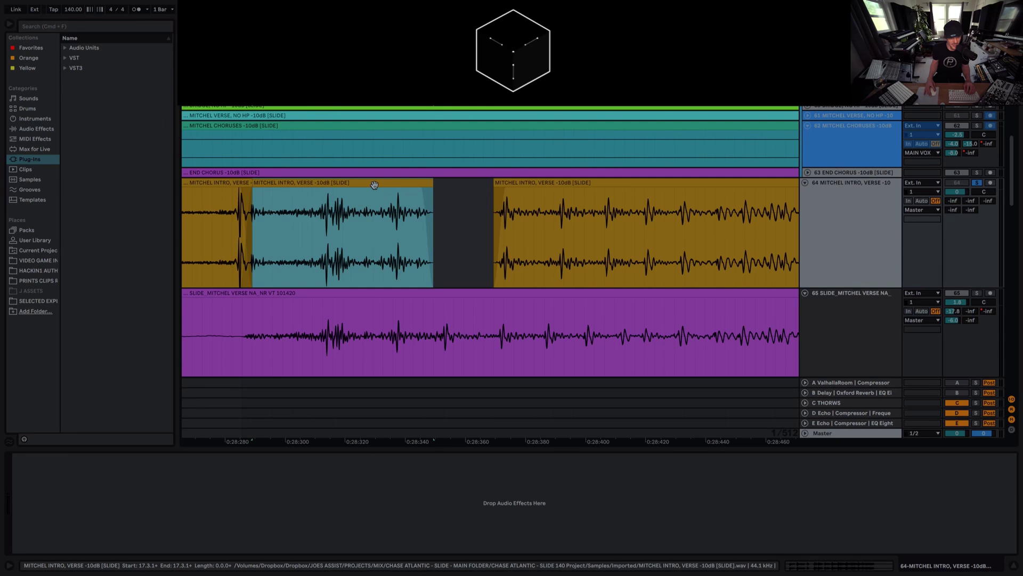
{"action": "left_click_drag", "start_coordinate": [495, 185], "coordinate": [473, 183]}
Highlight about 7 ms near 0:28.36 on track 65 and review the edited onset on track 64 in the context of the full verse
{"action": "left_click_drag", "start_coordinate": [474, 334], "coordinate": [493, 334]}
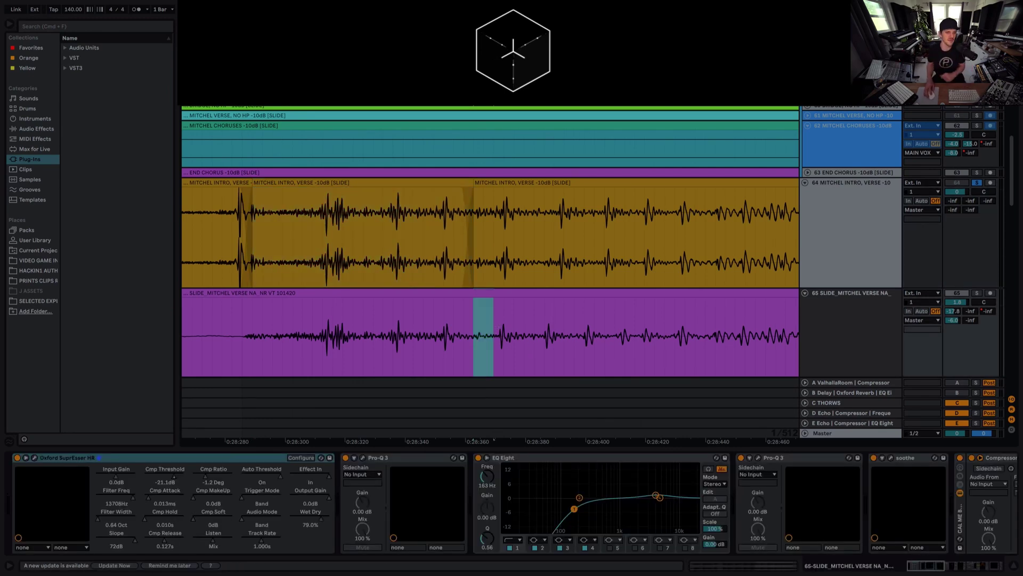
{"action": "left_click_drag", "start_coordinate": [493, 440], "coordinate": [520, 440]}
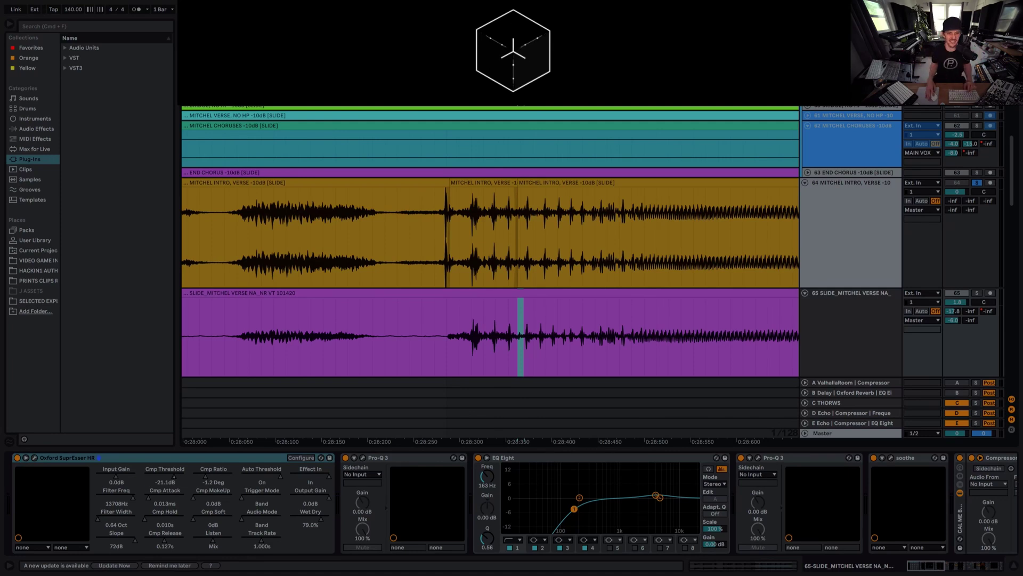
{"action": "scroll", "coordinate": [405, 229], "scroll_direction": "down", "scroll_amount": 5}
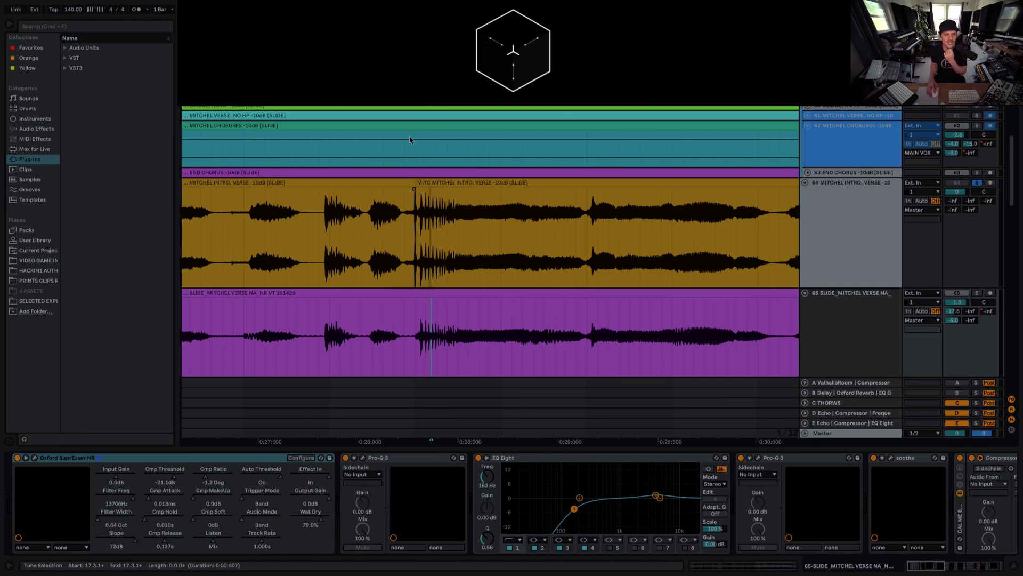
{"action": "scroll", "coordinate": [302, 229], "scroll_direction": "down", "scroll_amount": 3}
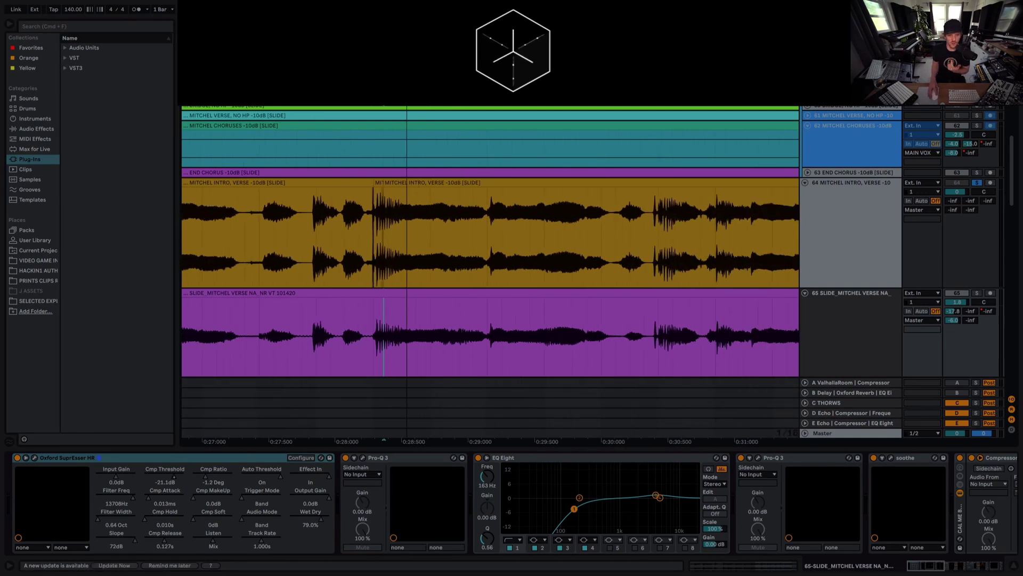
{"action": "scroll", "coordinate": [312, 229], "scroll_direction": "down", "scroll_amount": 6}
{"action": "scroll", "coordinate": [341, 229], "scroll_direction": "down", "scroll_amount": 3}
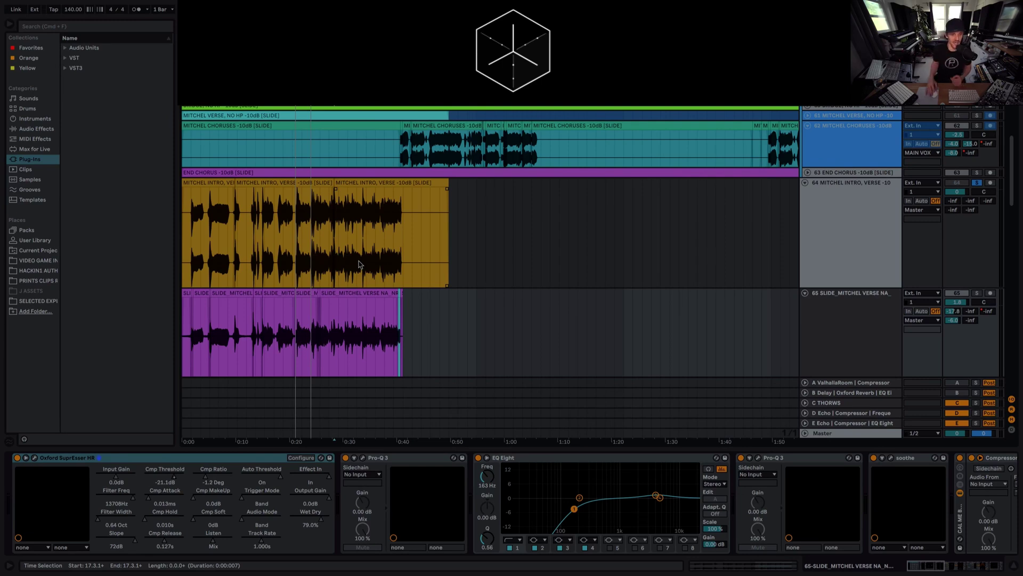
Look over the chorus vocal tracks in the NEW VOX group, then return to verse tracks 64 and 65
{"action": "scroll", "coordinate": [517, 216], "scroll_direction": "up", "scroll_amount": 3}
{"action": "scroll", "coordinate": [517, 215], "scroll_direction": "down", "scroll_amount": 9}
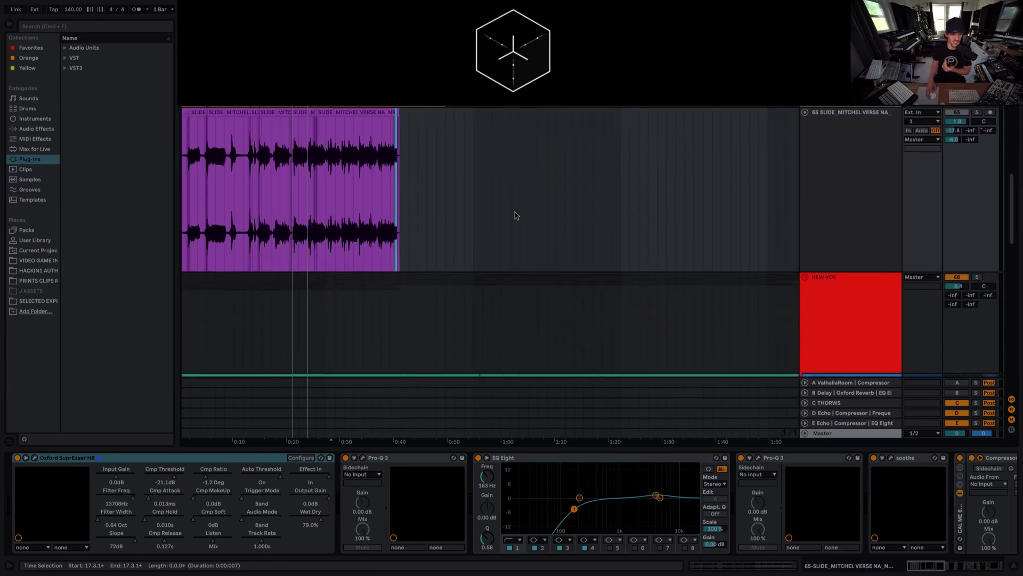
{"action": "scroll", "coordinate": [517, 216], "scroll_direction": "down", "scroll_amount": 4}
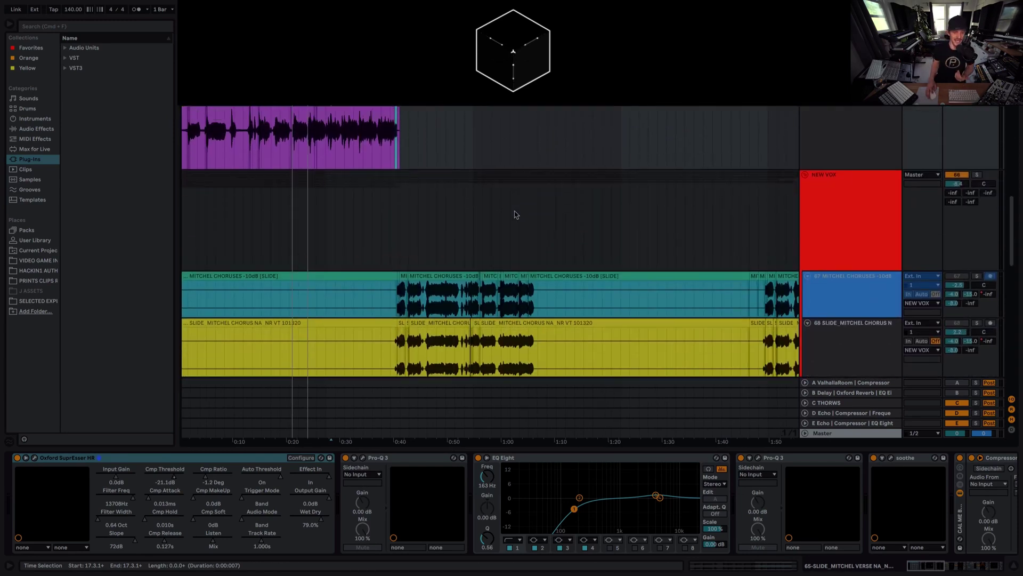
{"action": "scroll", "coordinate": [517, 215], "scroll_direction": "up", "scroll_amount": 8}
{"action": "scroll", "coordinate": [520, 213], "scroll_direction": "down", "scroll_amount": 2}
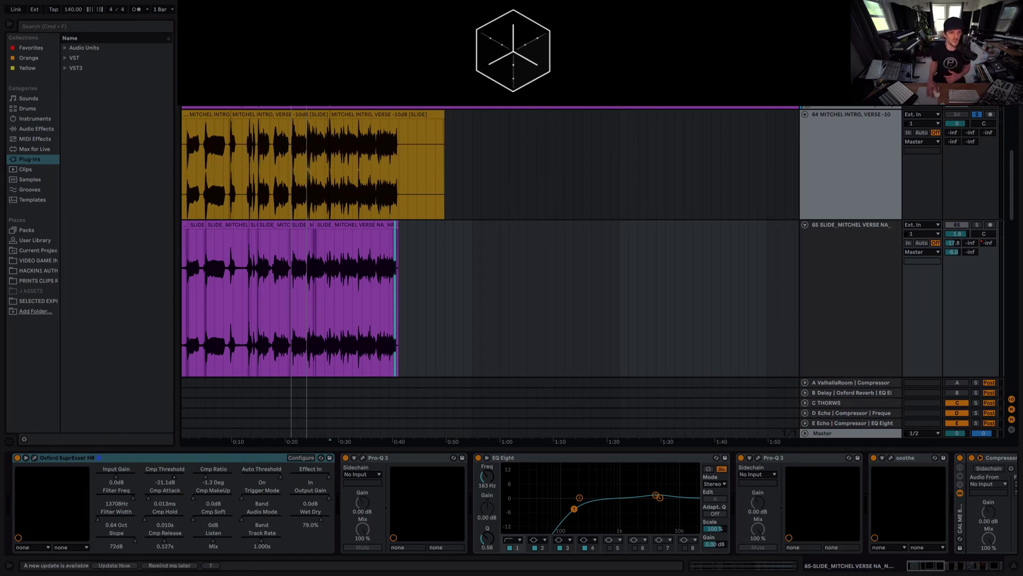
Highlight verse phrases on track 64 in turn, including the ranges 3.3.1–4.3.1, 8.3.1–13.3.1 and 2.1.1–6.4.1
{"action": "scroll", "coordinate": [246, 139], "scroll_direction": "up", "scroll_amount": 3}
{"action": "scroll", "coordinate": [247, 138], "scroll_direction": "up", "scroll_amount": 2}
{"action": "left_click_drag", "start_coordinate": [243, 149], "coordinate": [268, 155]}
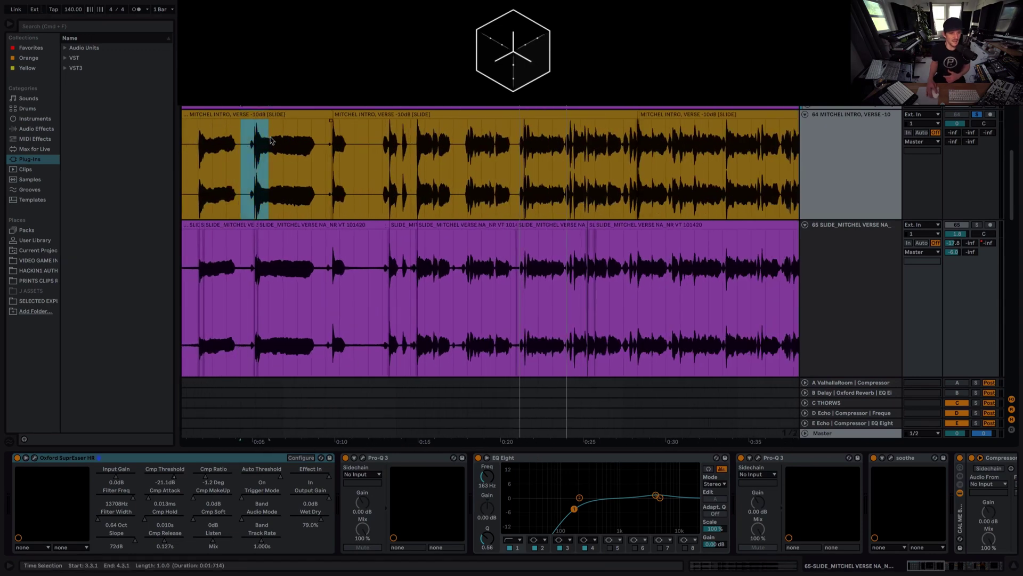
{"action": "left_click_drag", "start_coordinate": [325, 141], "coordinate": [396, 140]}
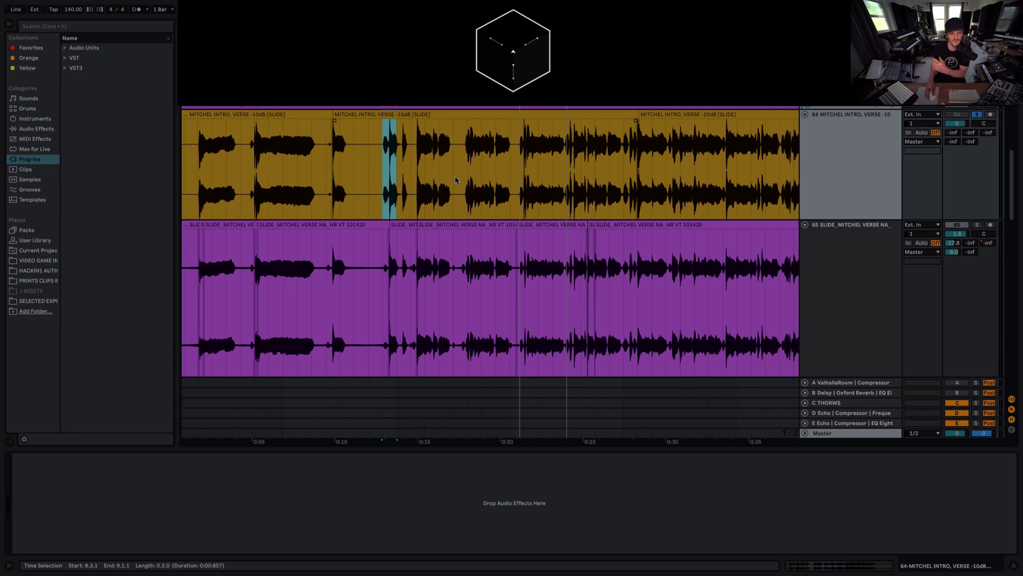
{"action": "left_click_drag", "start_coordinate": [455, 143], "coordinate": [510, 143]}
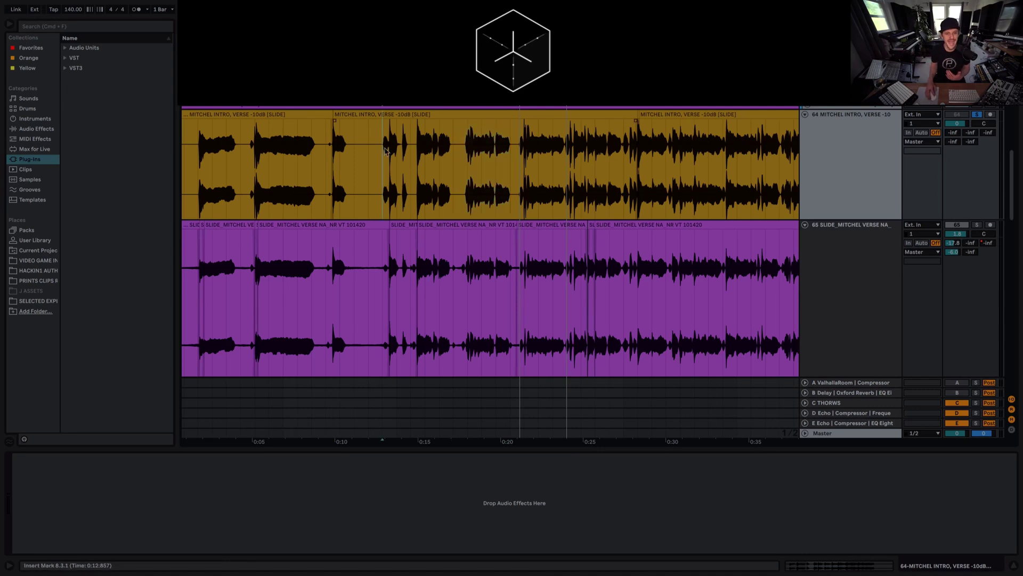
{"action": "left_click_drag", "start_coordinate": [382, 148], "coordinate": [522, 149]}
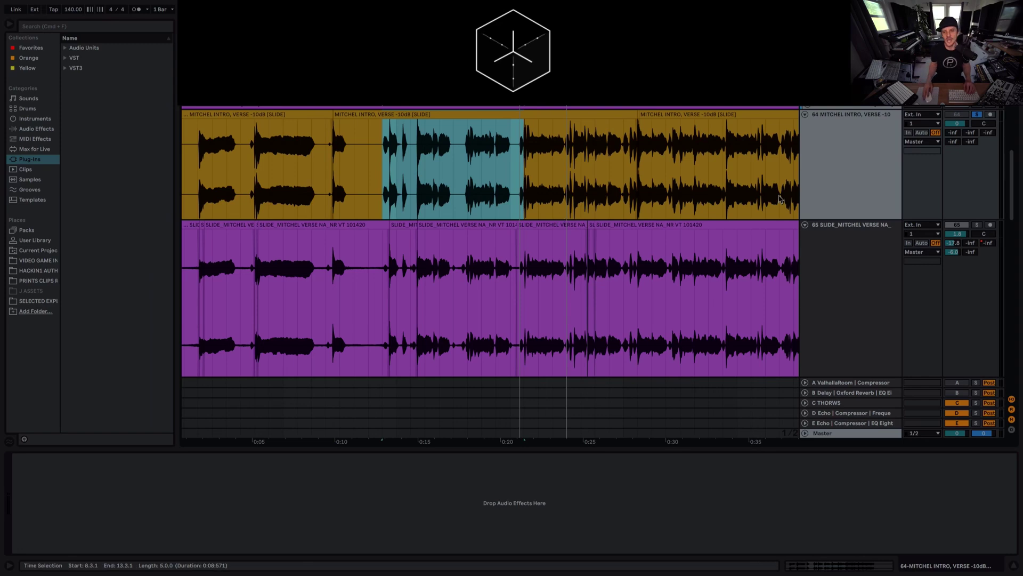
{"action": "left_click_drag", "start_coordinate": [198, 152], "coordinate": [332, 154]}
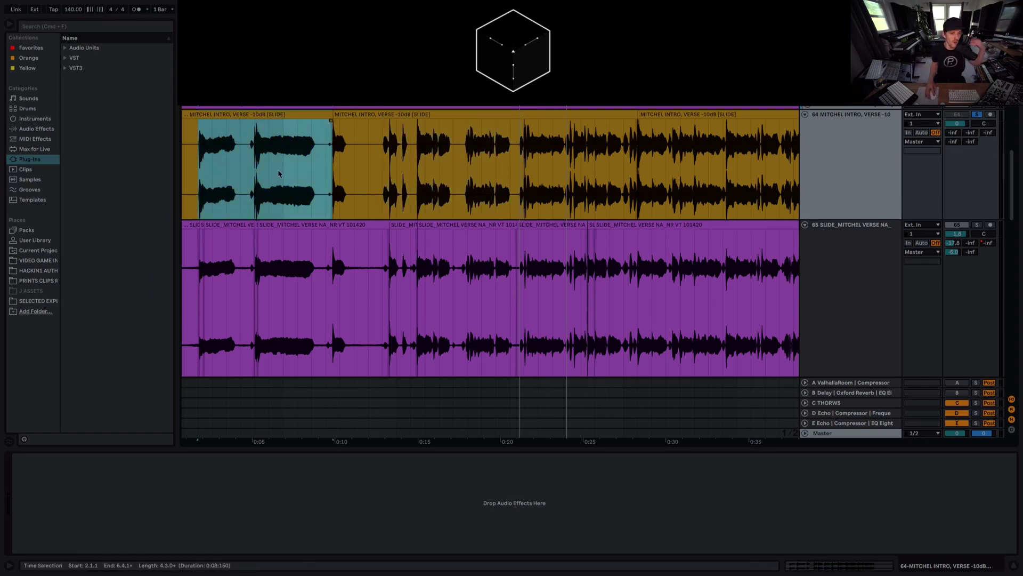